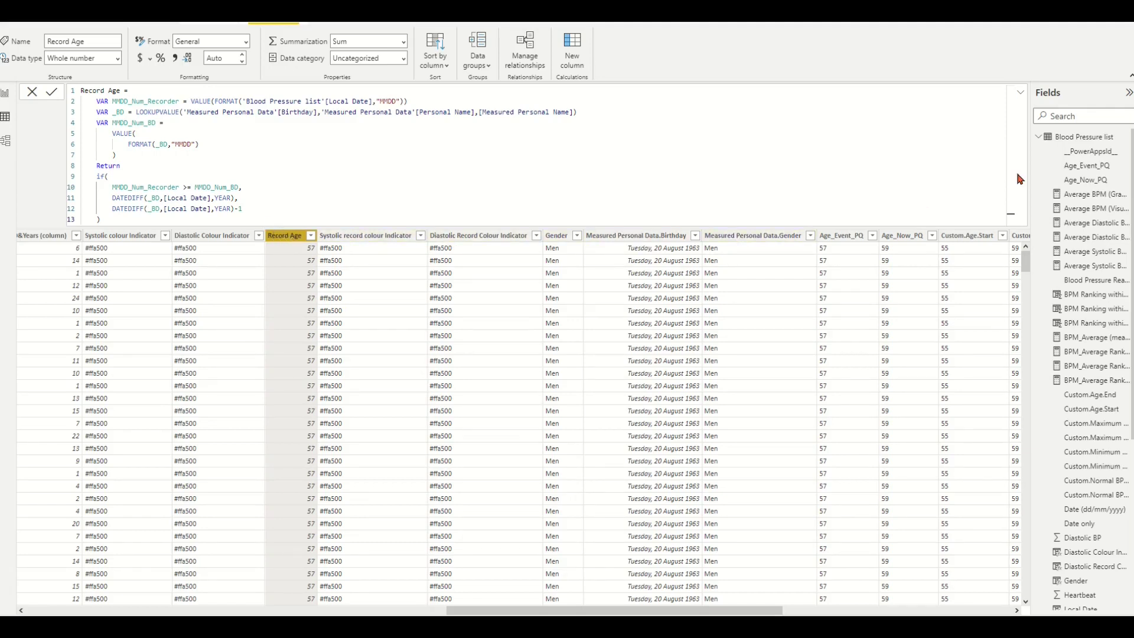
Step: Collapse Blood Pressure list in the Fields pane and view the BP Chart by Age _PQ table
click(1037, 137)
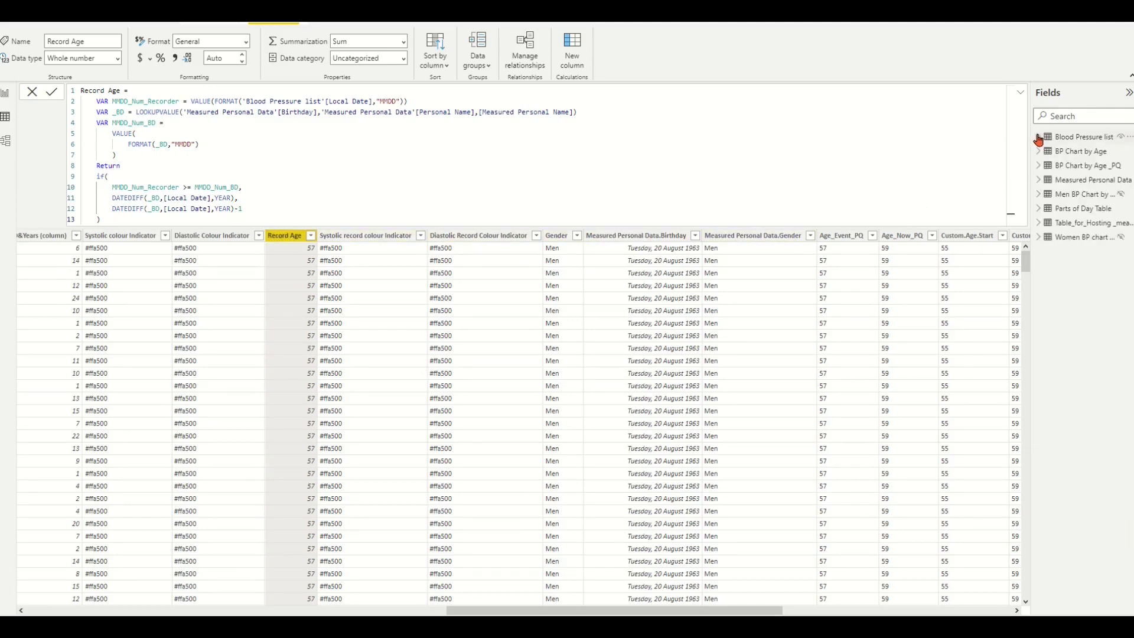
click(1074, 168)
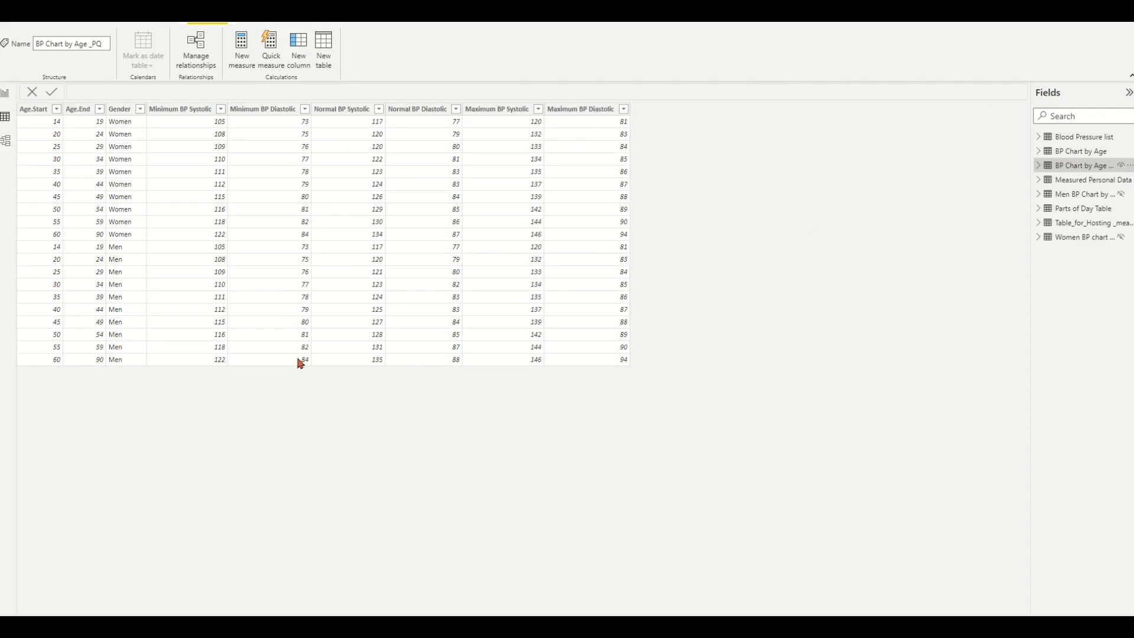
Step: Edit Blood Pressure list in Power Query and review Merged Queries, Expanded, Merged Queries1, Added Custom2, Expanded Custom
click(1079, 144)
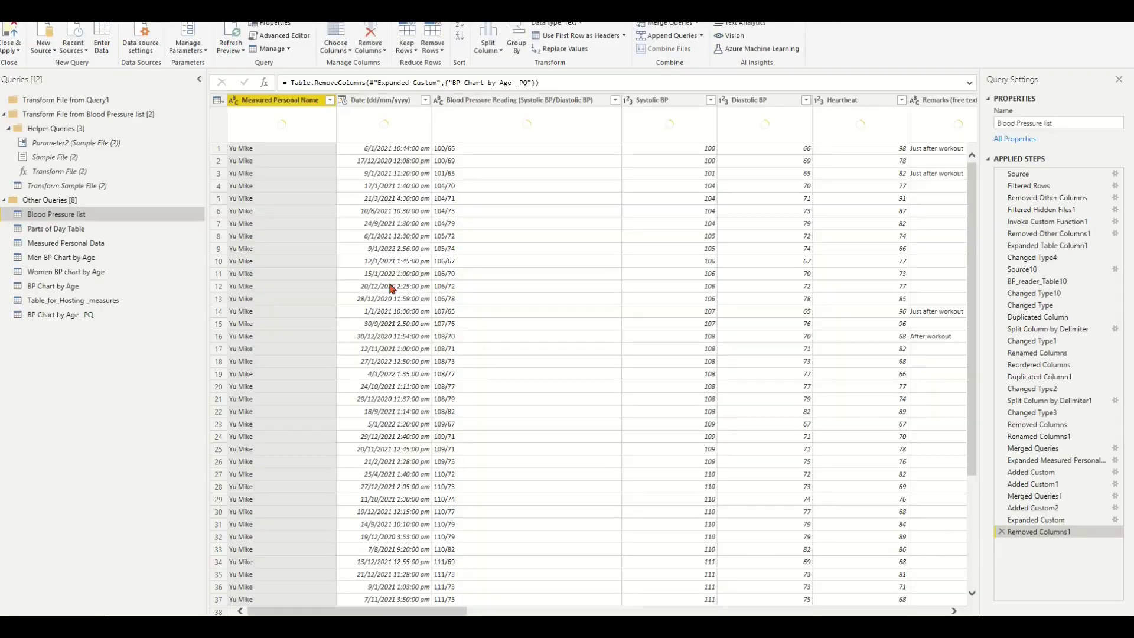
click(1034, 448)
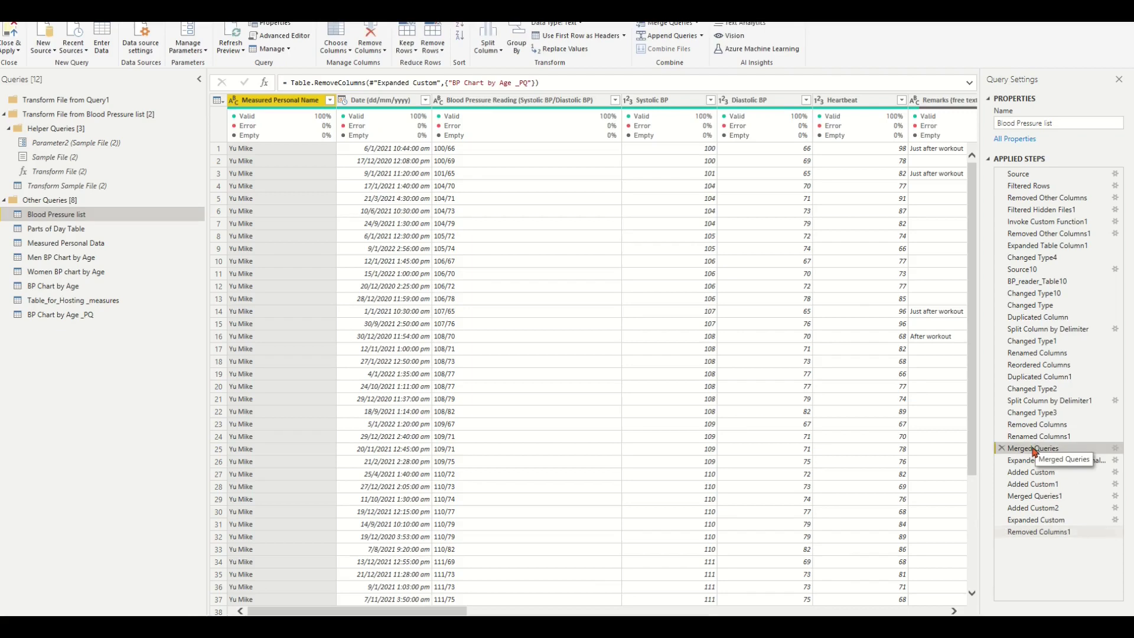
drag(663, 610, 919, 611)
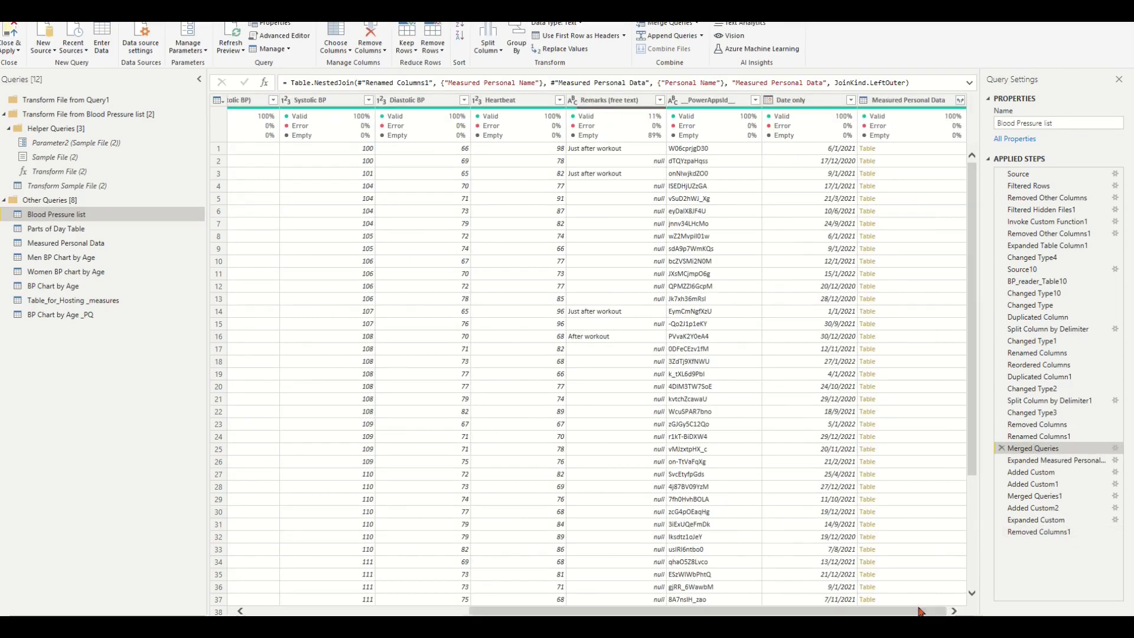
click(1040, 460)
drag(850, 611, 912, 612)
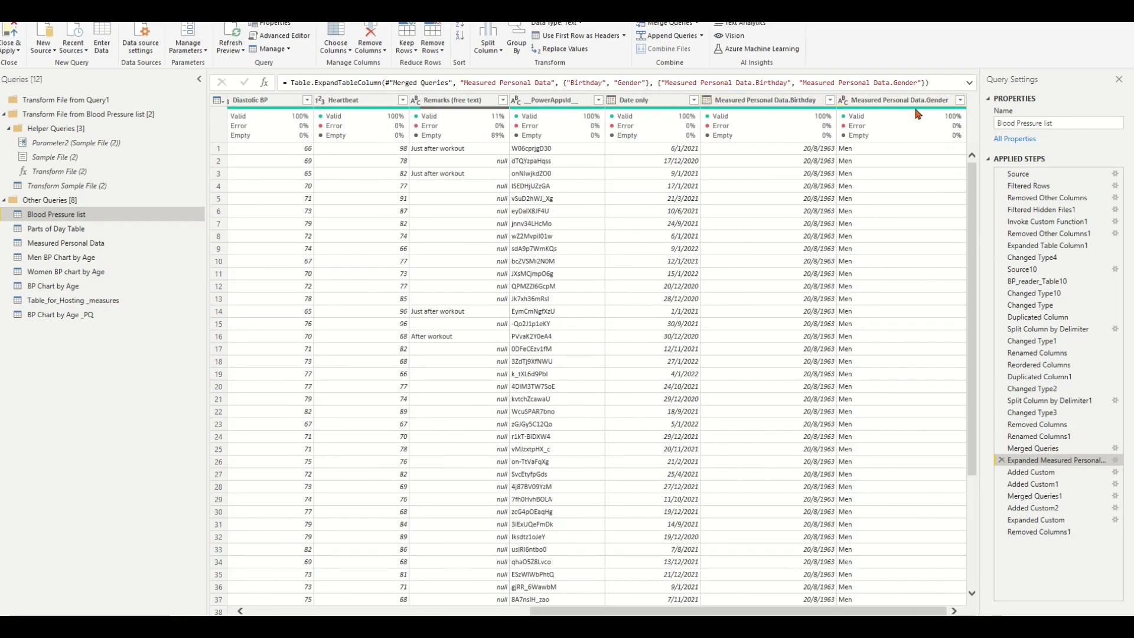
click(1041, 498)
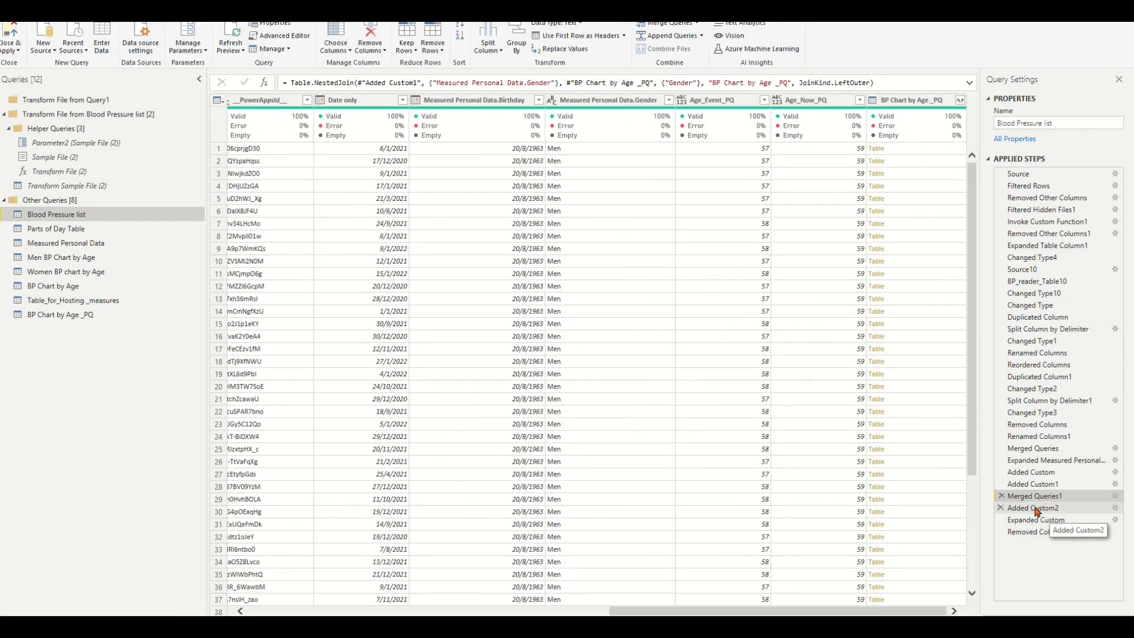
click(1042, 509)
click(1039, 521)
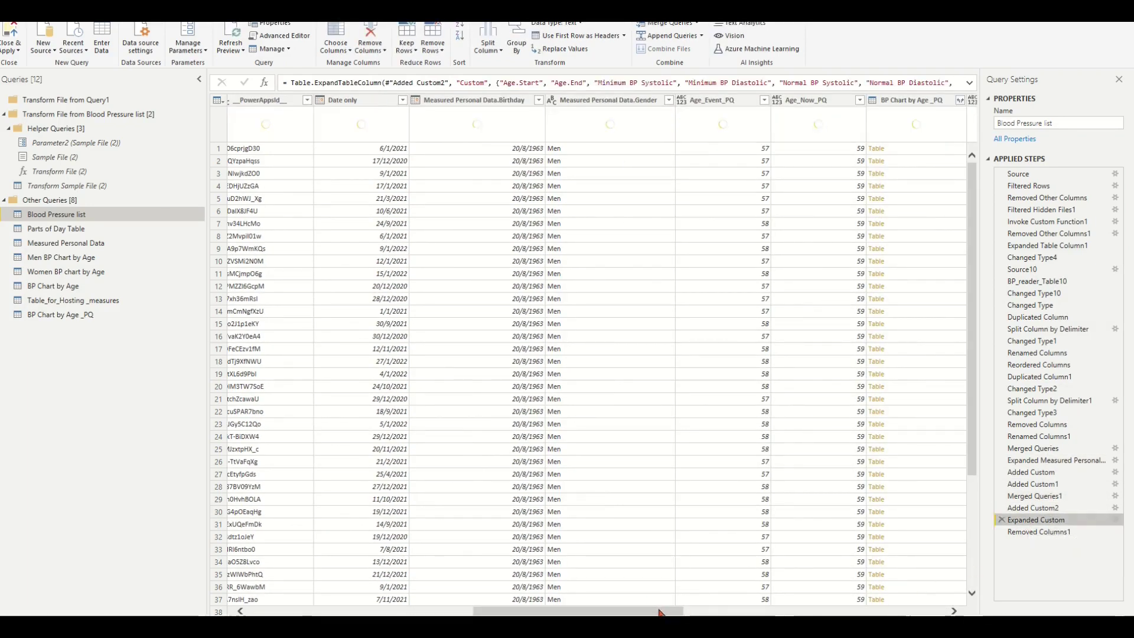
drag(662, 611, 833, 610)
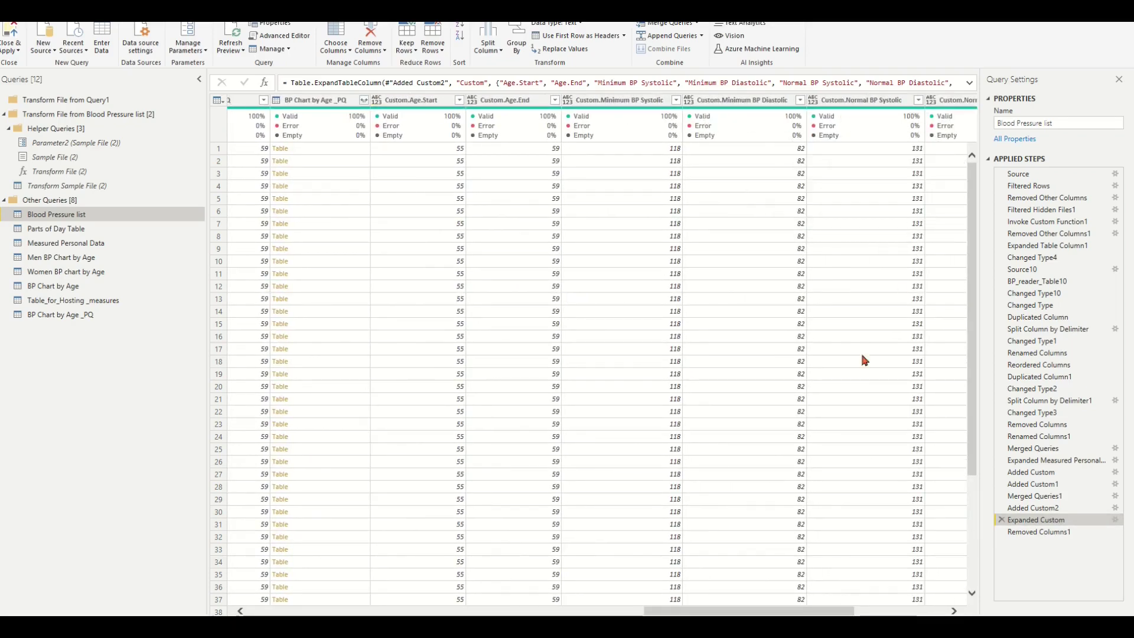
scroll(865, 359, right, 5)
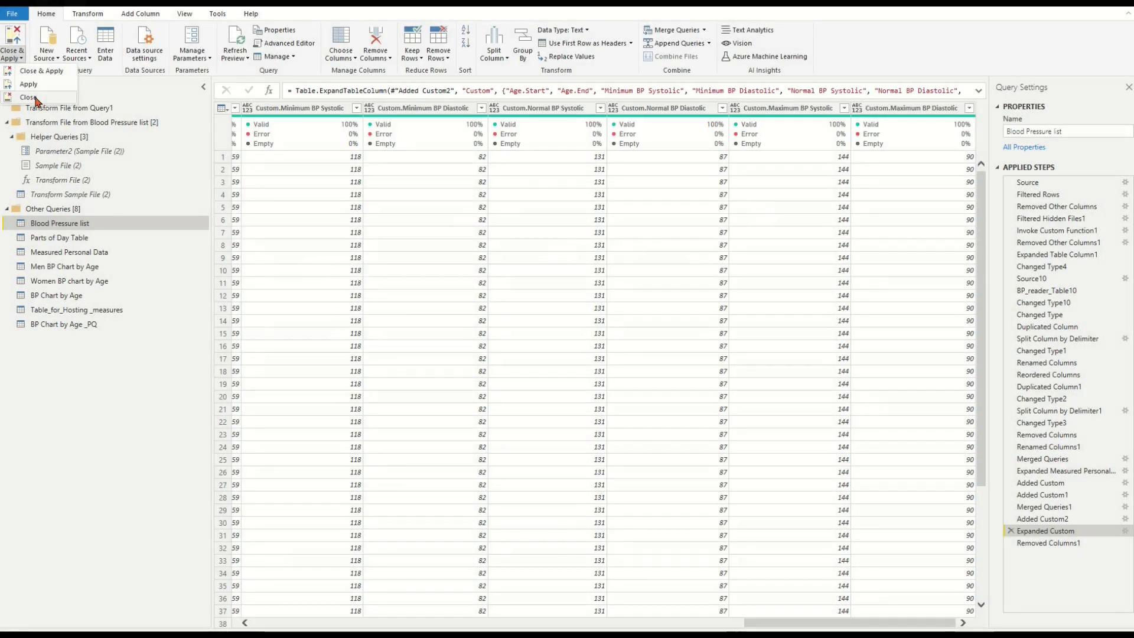
Step: Close Power Query without applying and expand the formula bar to read the Record Age DAX
click(39, 97)
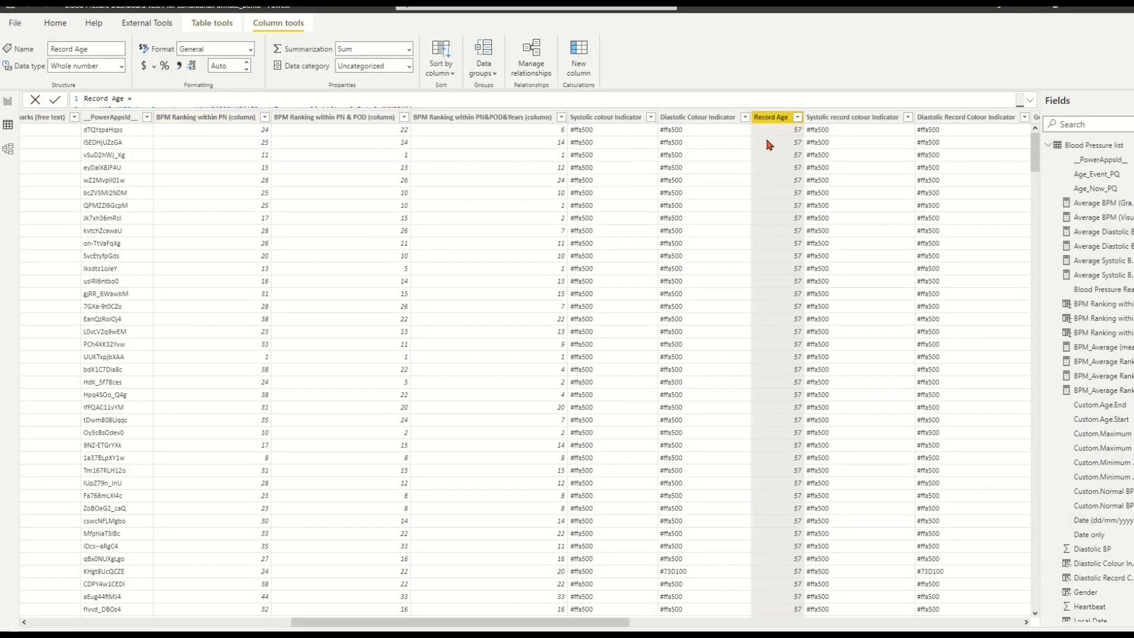
click(1032, 102)
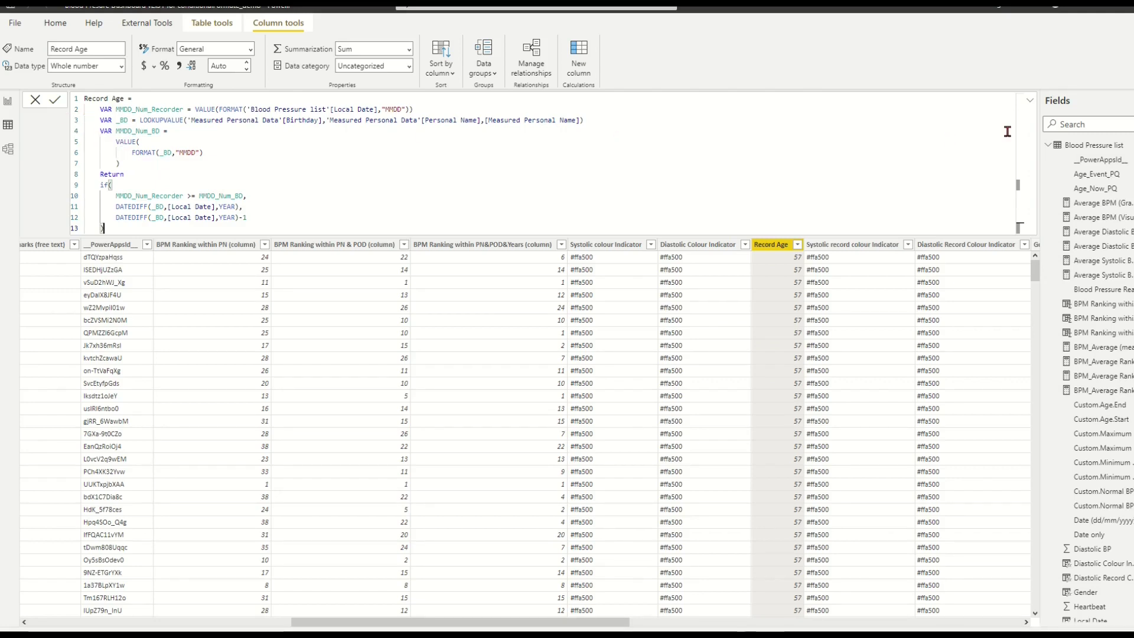
click(1029, 101)
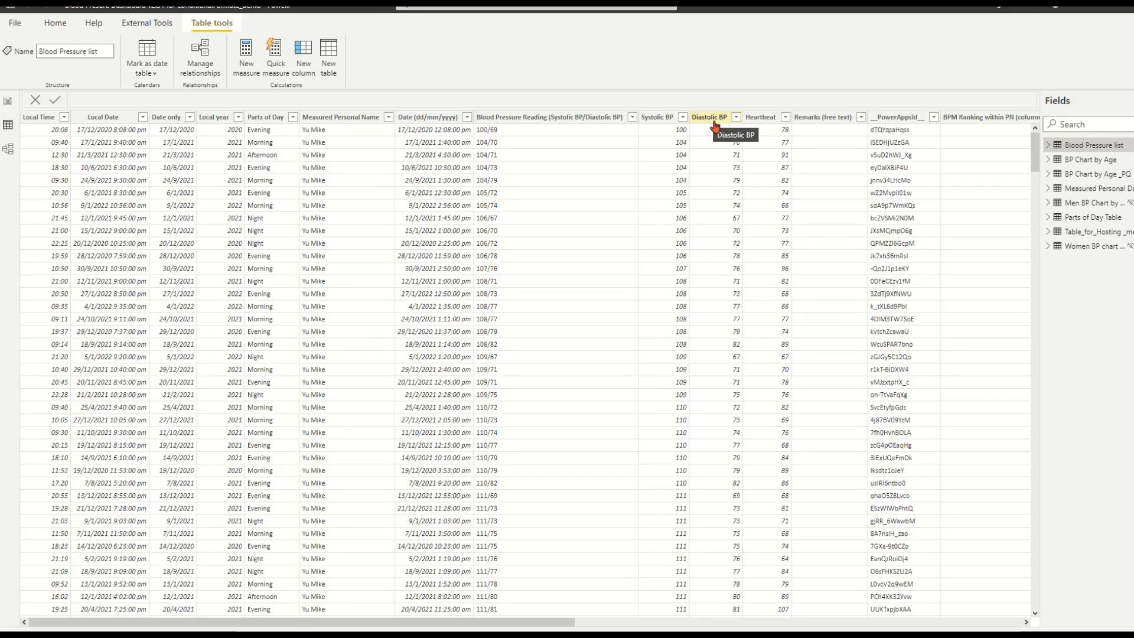
click(1091, 174)
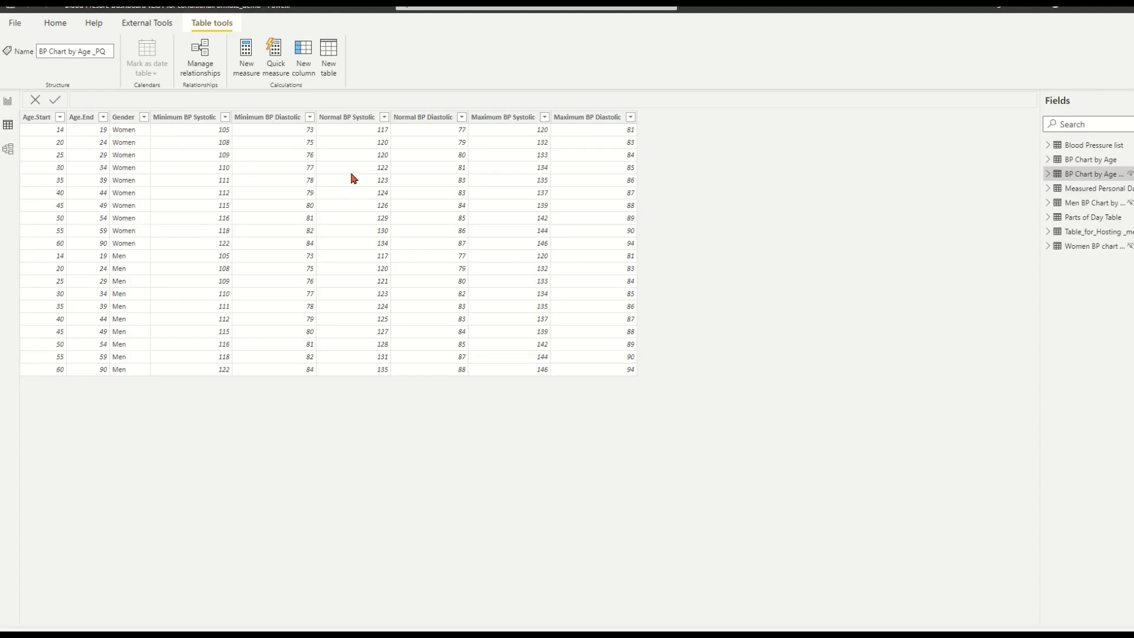
click(1084, 190)
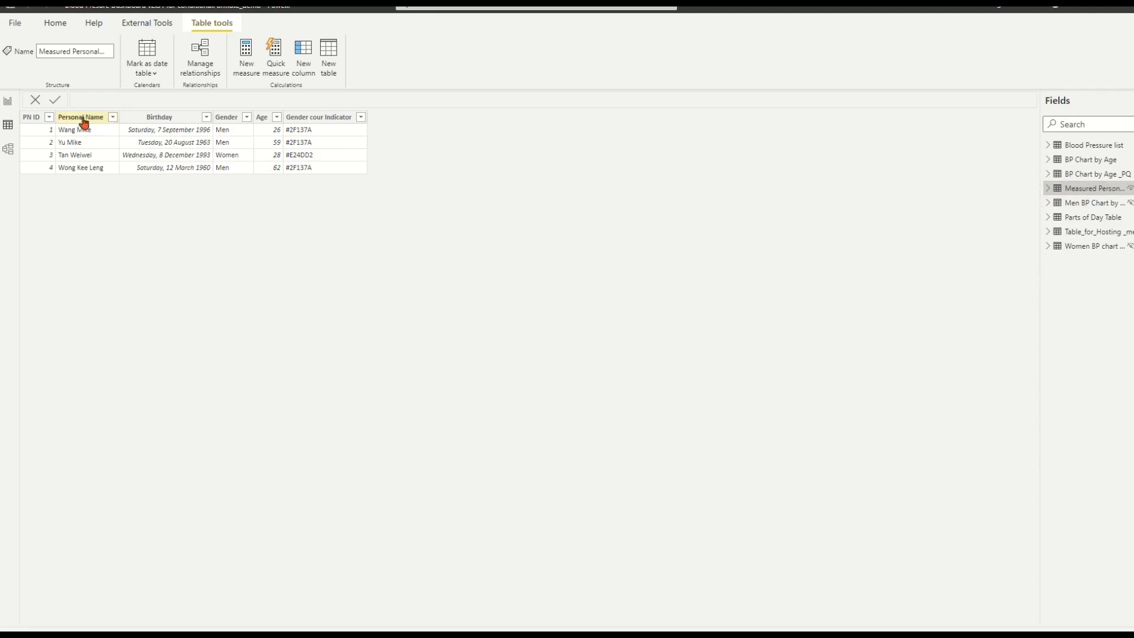
click(1086, 147)
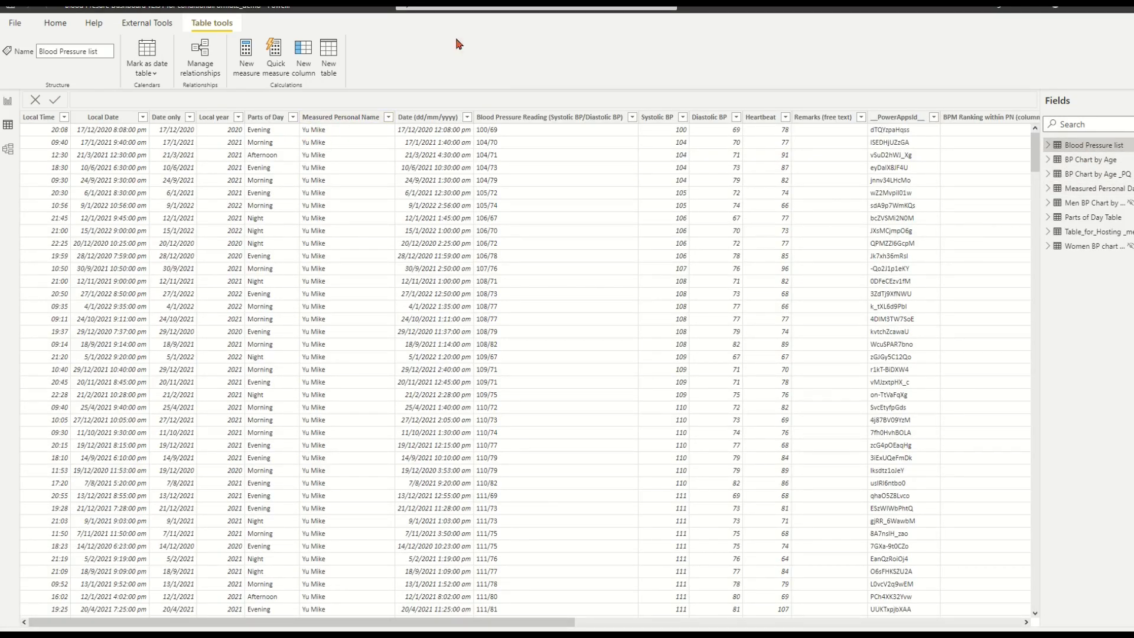
Step: Left-outer merge Blood Pressure list with Measured Personal Data on Measured Personal Name = Personal Name
right_click(1063, 152)
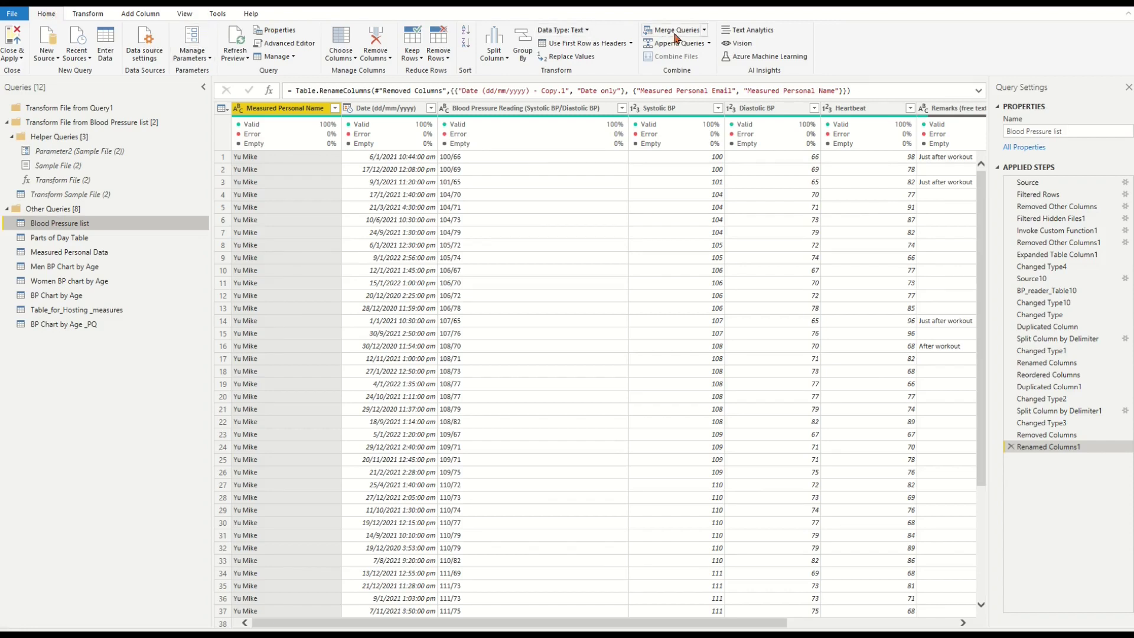
click(705, 30)
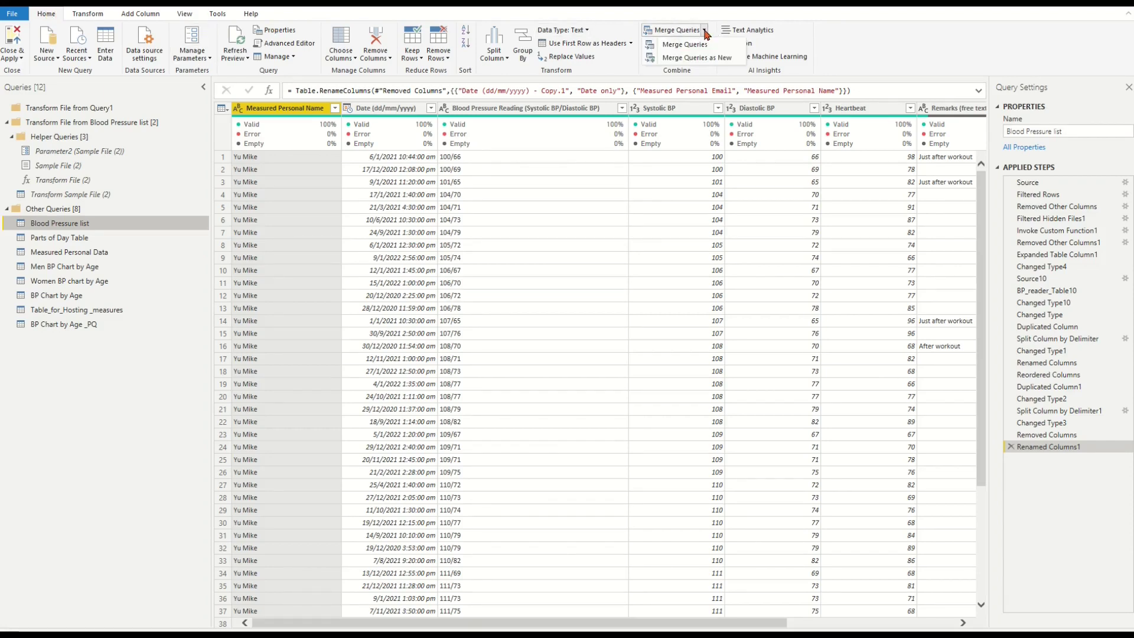
click(704, 47)
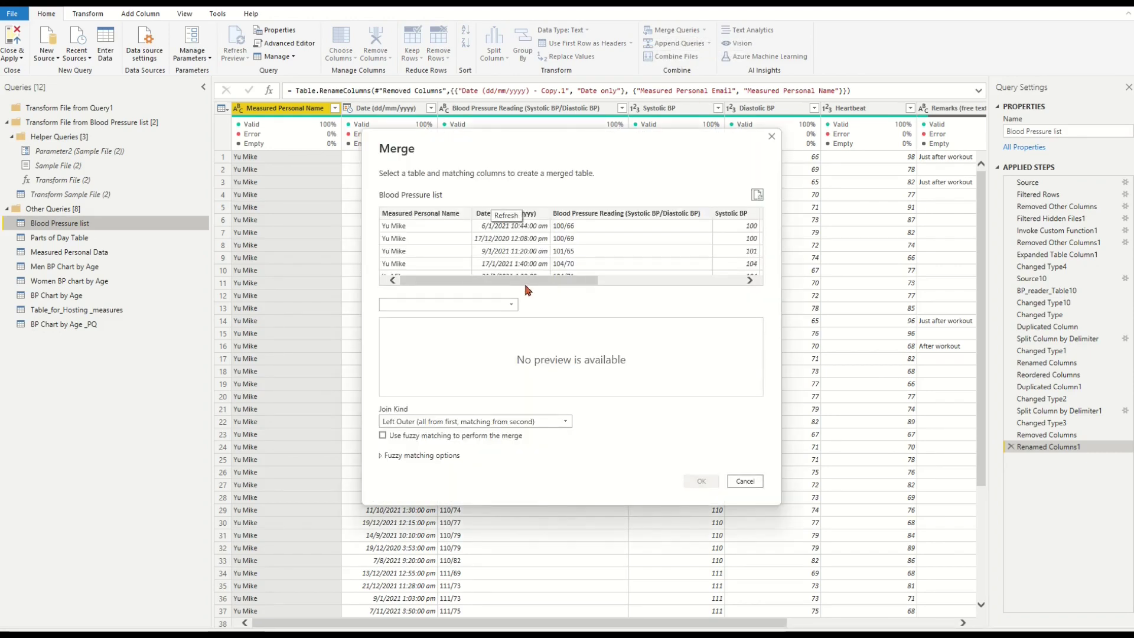
click(514, 308)
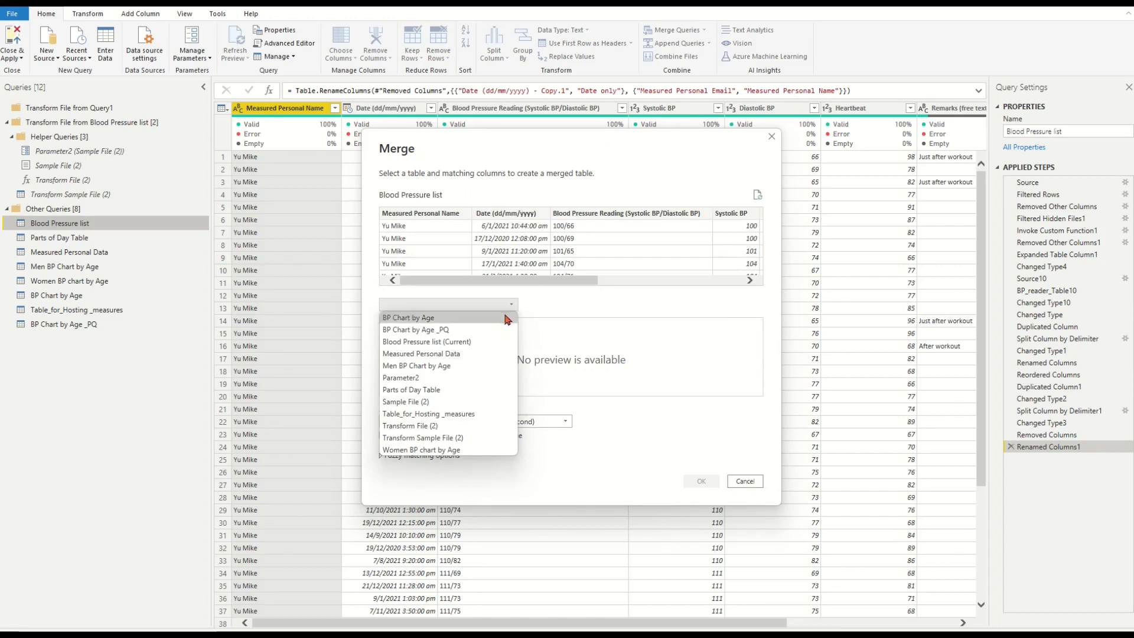
click(455, 354)
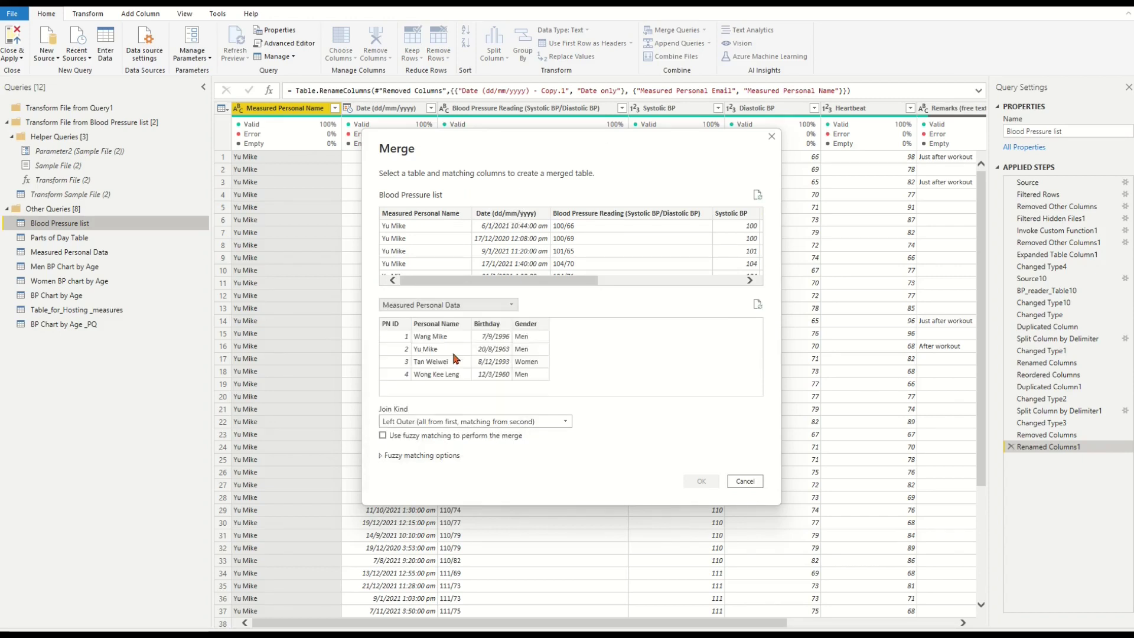
click(417, 214)
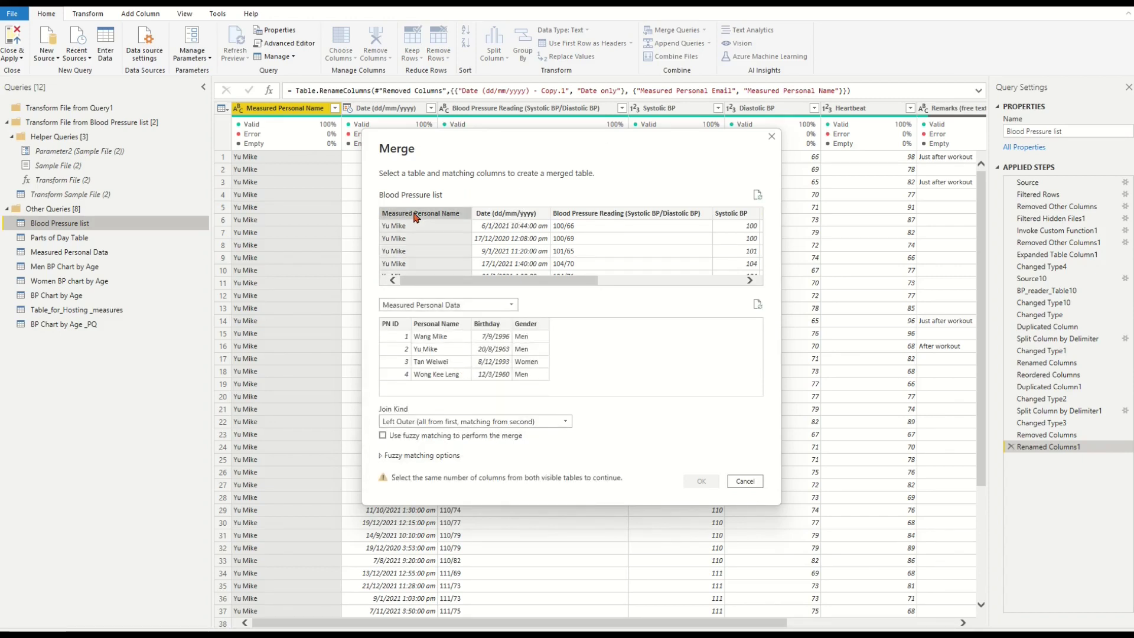
click(434, 328)
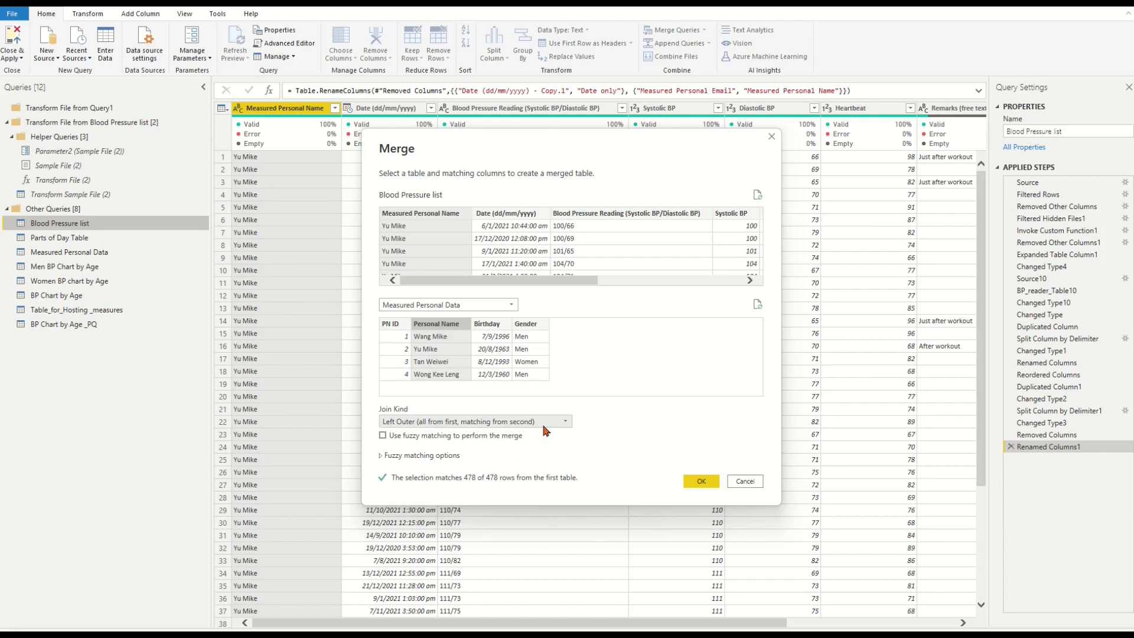
click(699, 481)
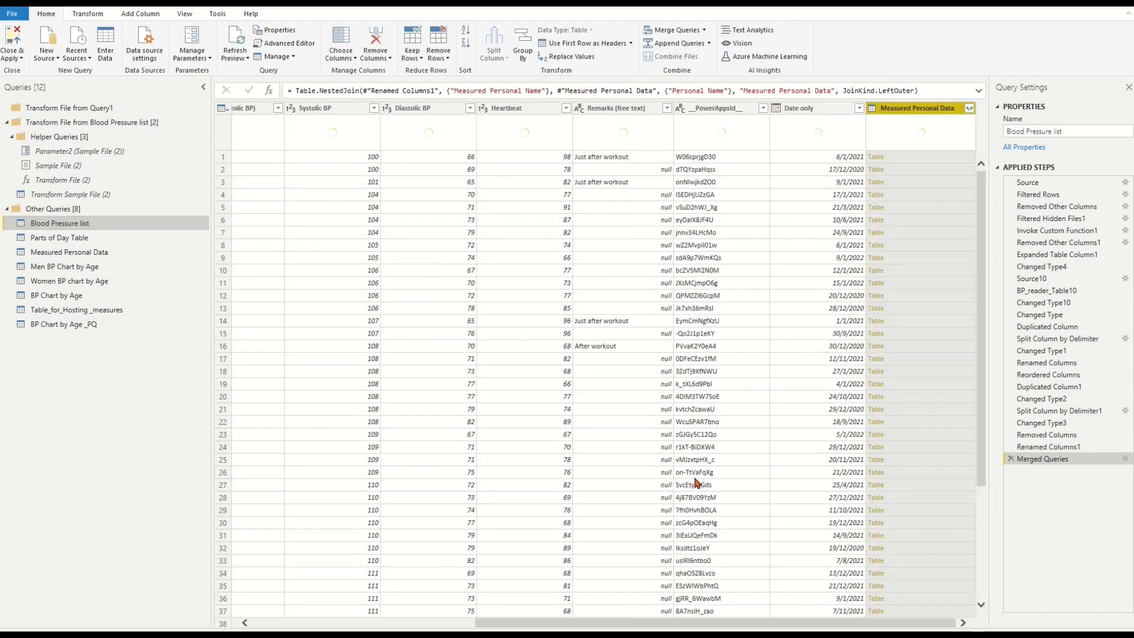
Step: Expand the merged Measured Personal Data column, keeping only Birthday and Gender
click(969, 110)
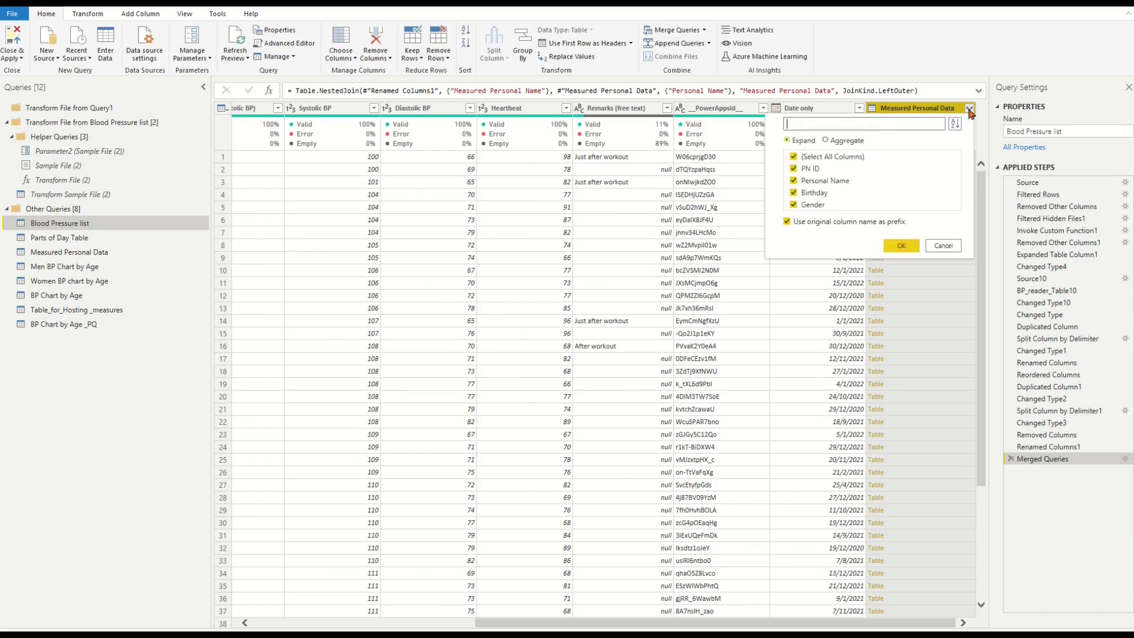
click(793, 156)
click(794, 193)
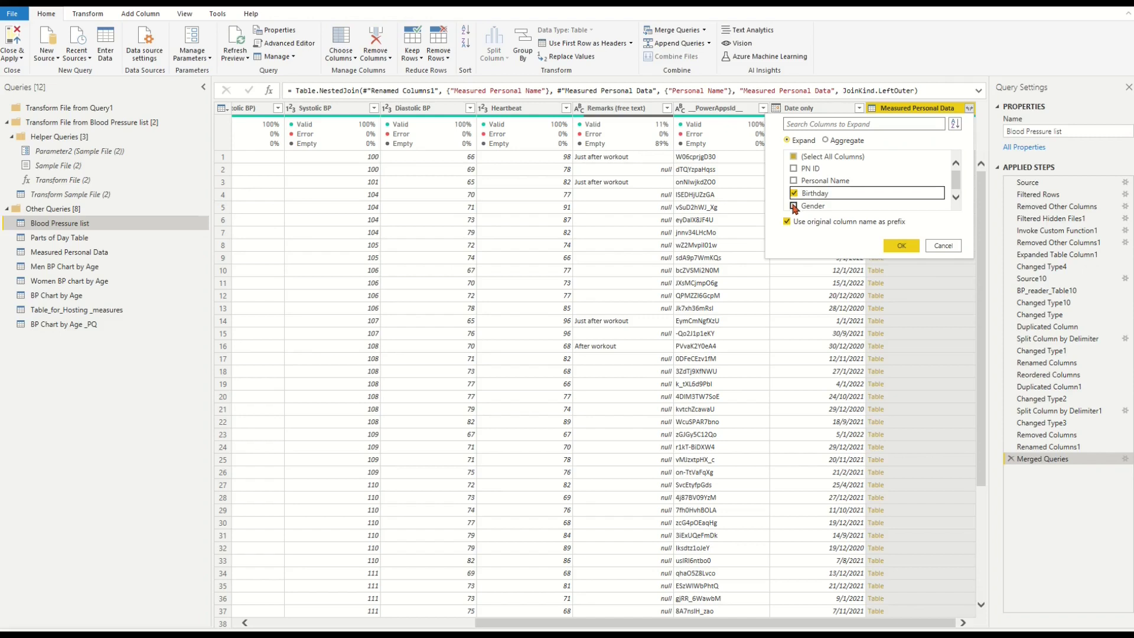
click(794, 205)
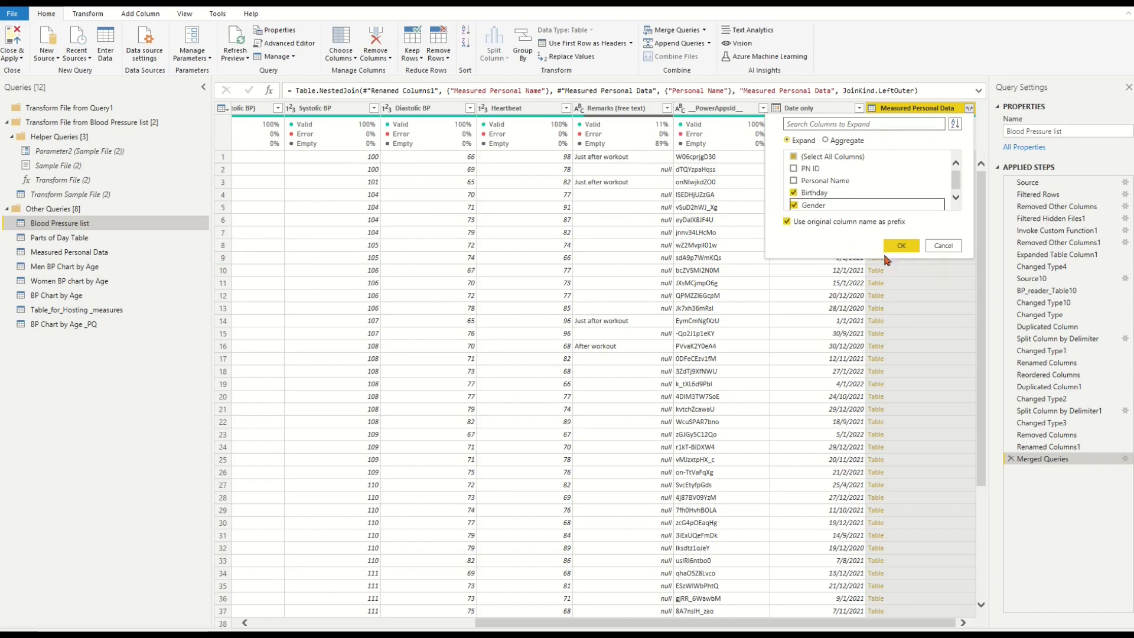
click(902, 246)
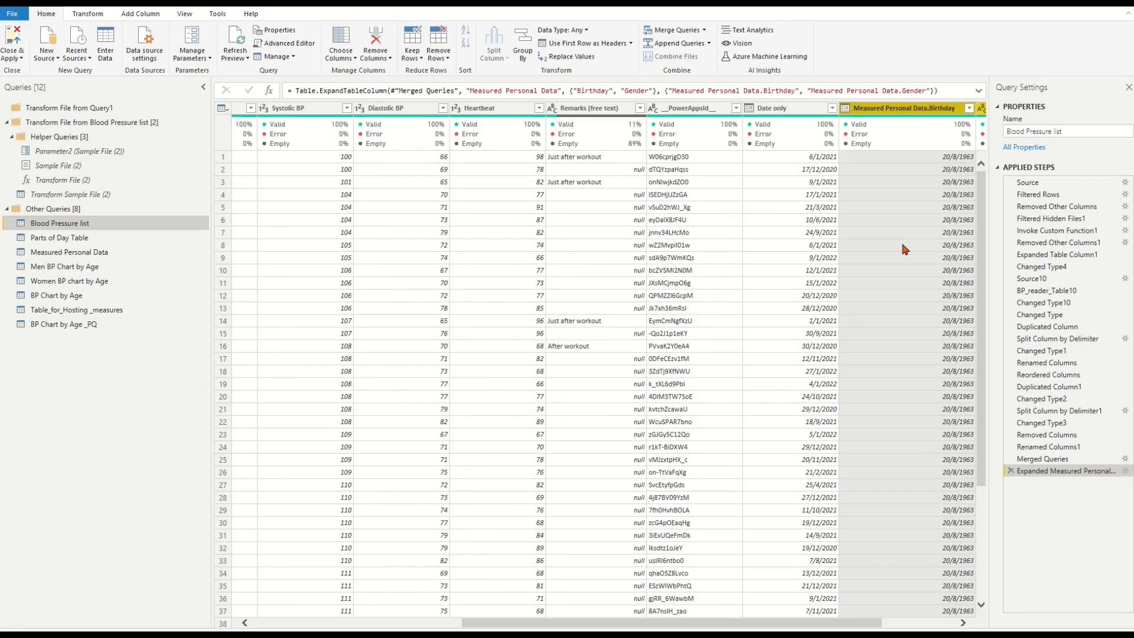
drag(842, 622, 917, 629)
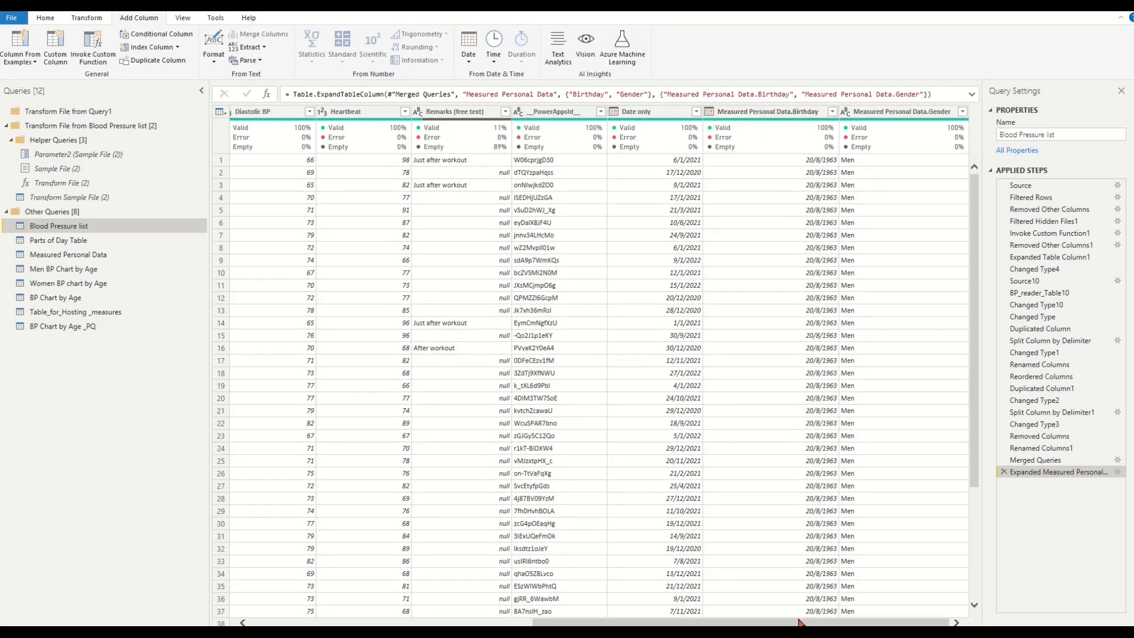
drag(798, 621, 471, 623)
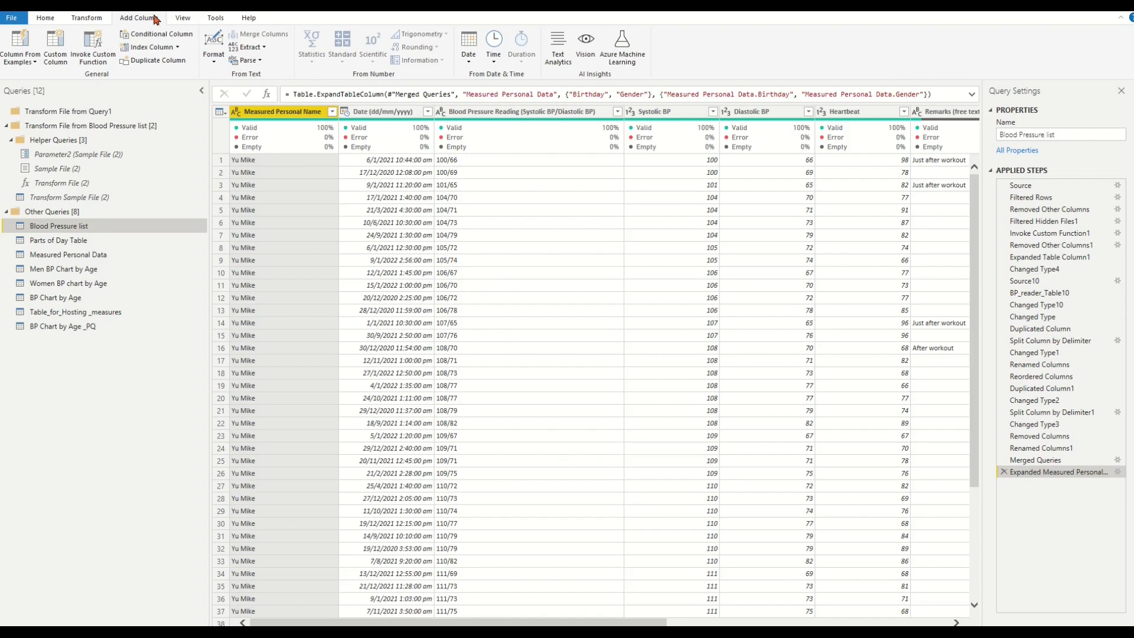
Step: Start a new Age custom column with an if test on the reading date's Month*100 + Day
click(57, 46)
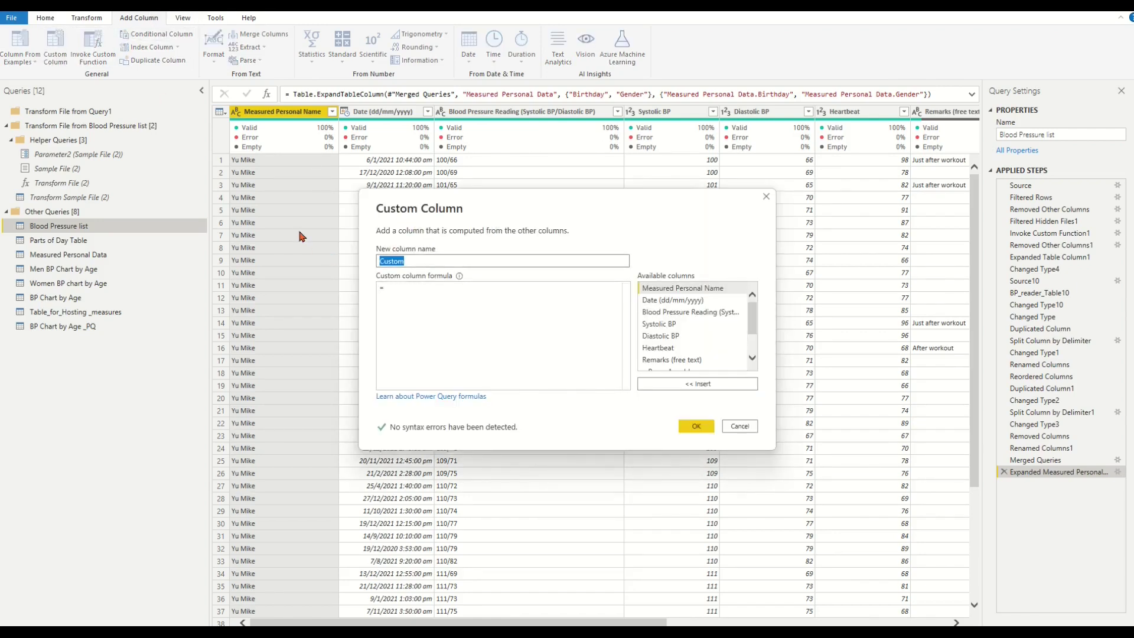
text(Age_record_reading)
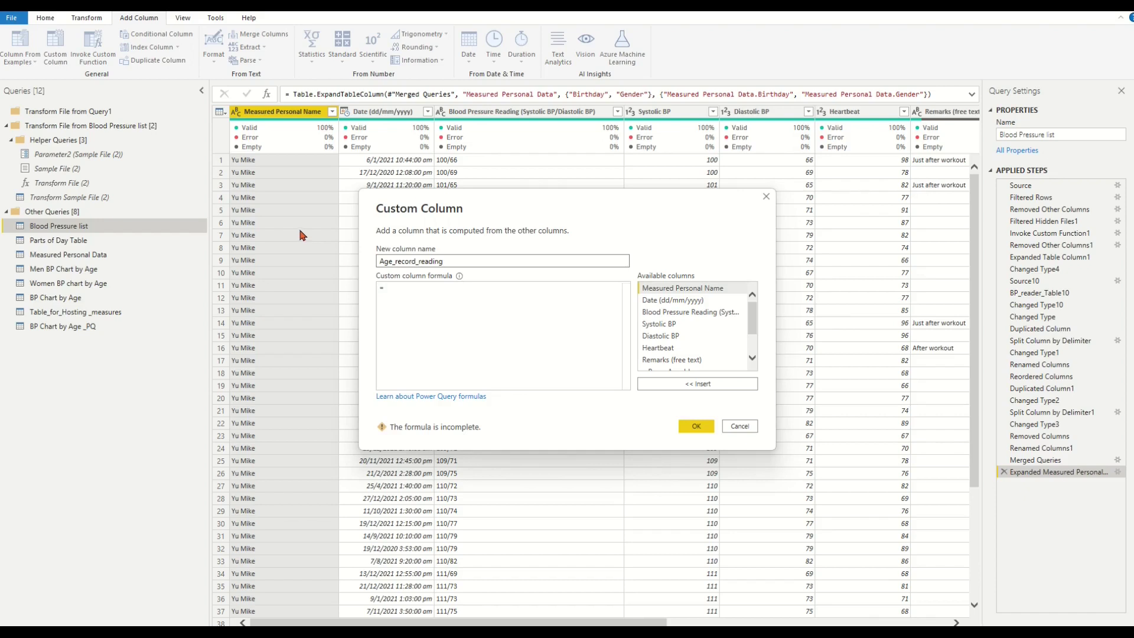
click(387, 289)
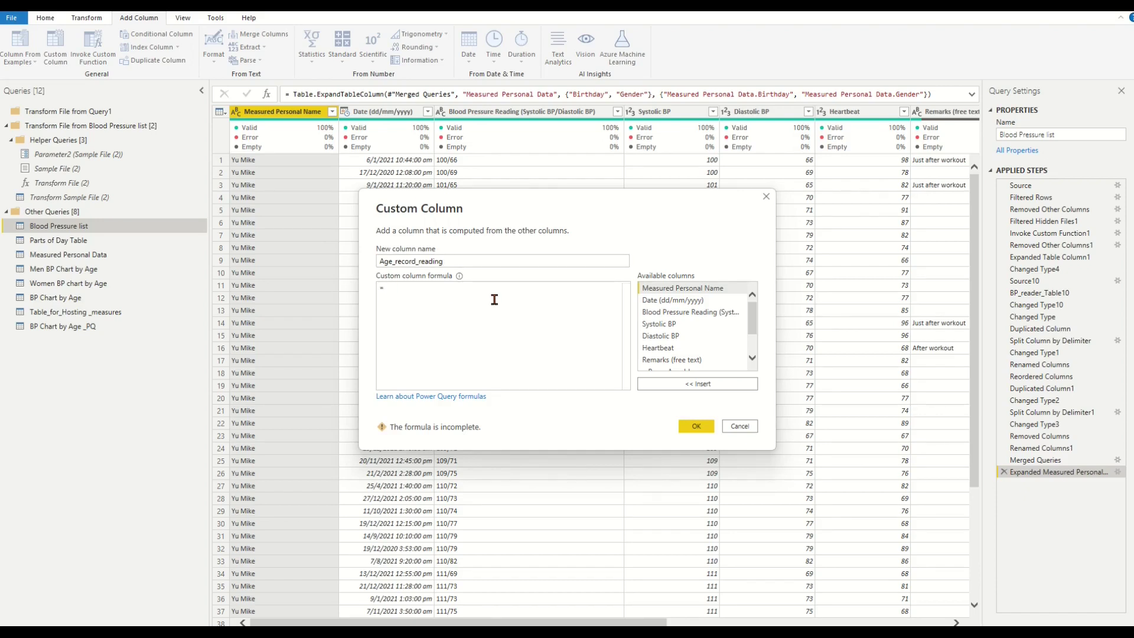
text(if)
key(Return)
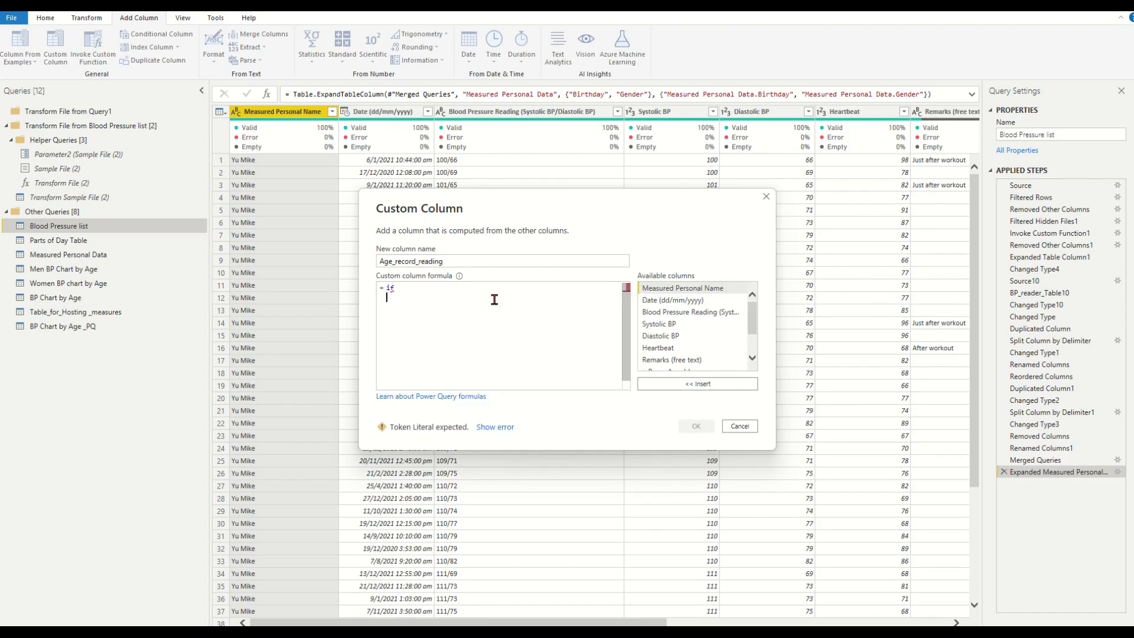
text((D)
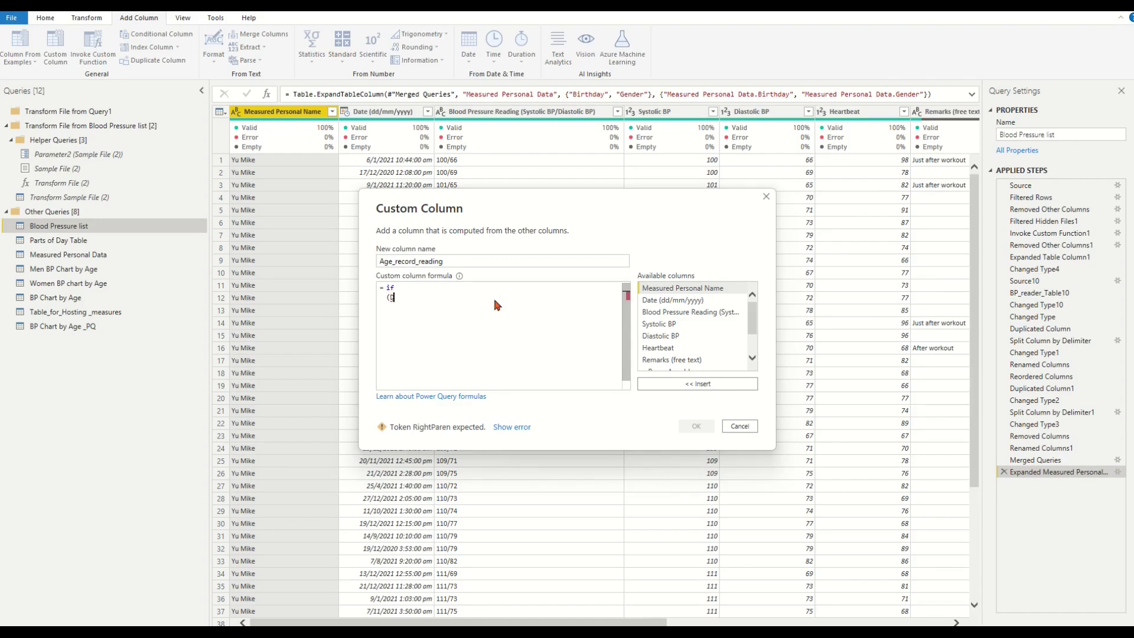
text(ate.Mon)
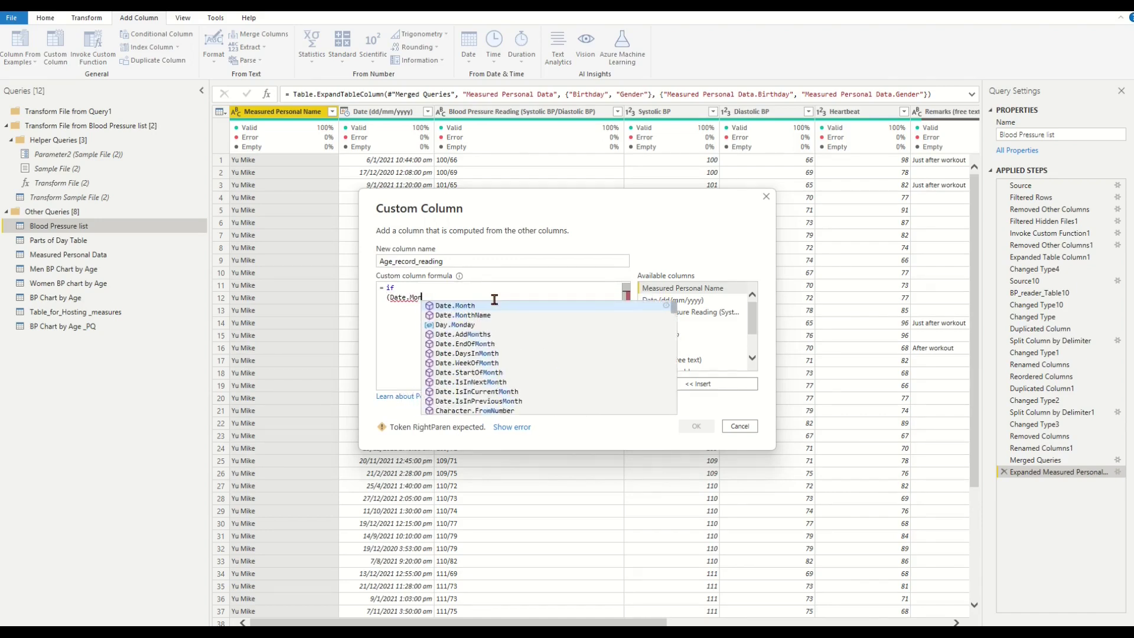
text(th([)
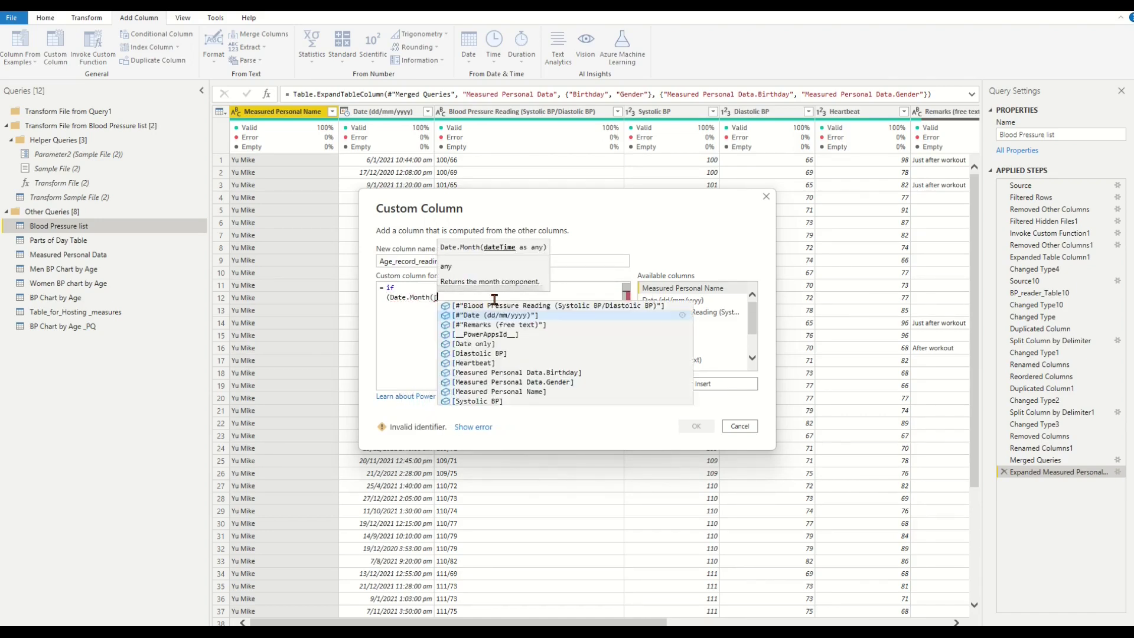
click(496, 319)
text()*100)
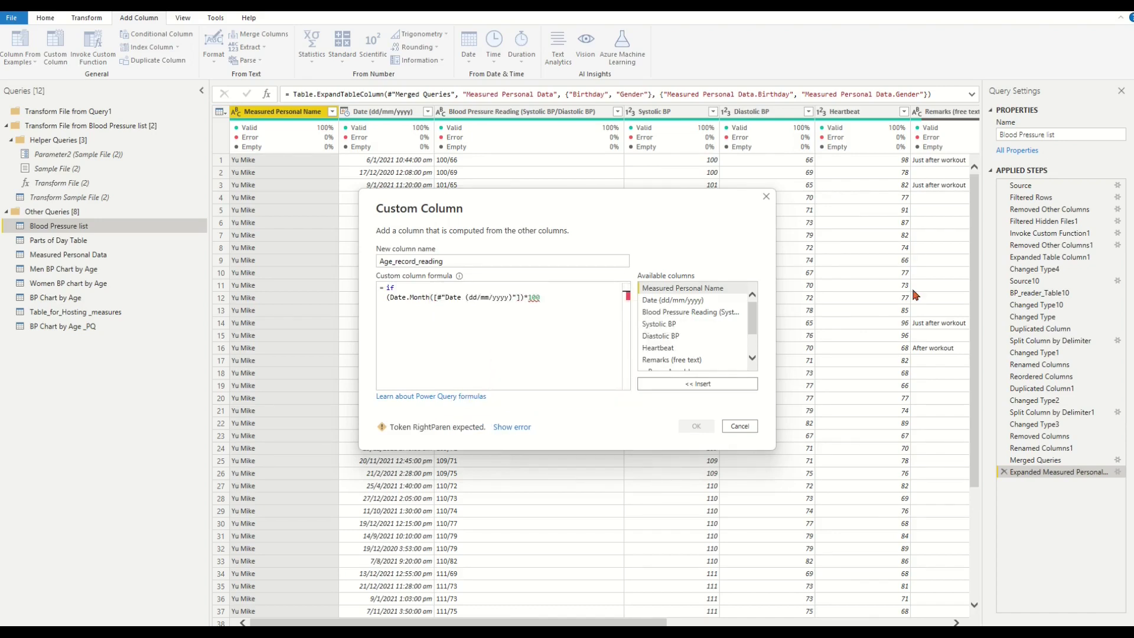
text( +)
key(Return)
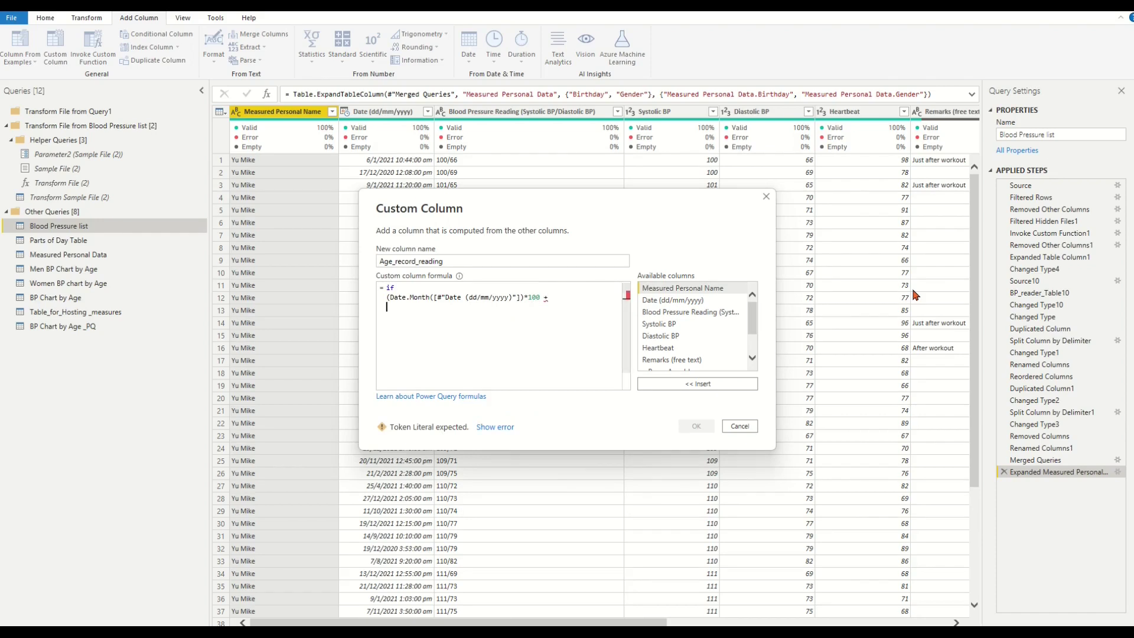
text(Date)
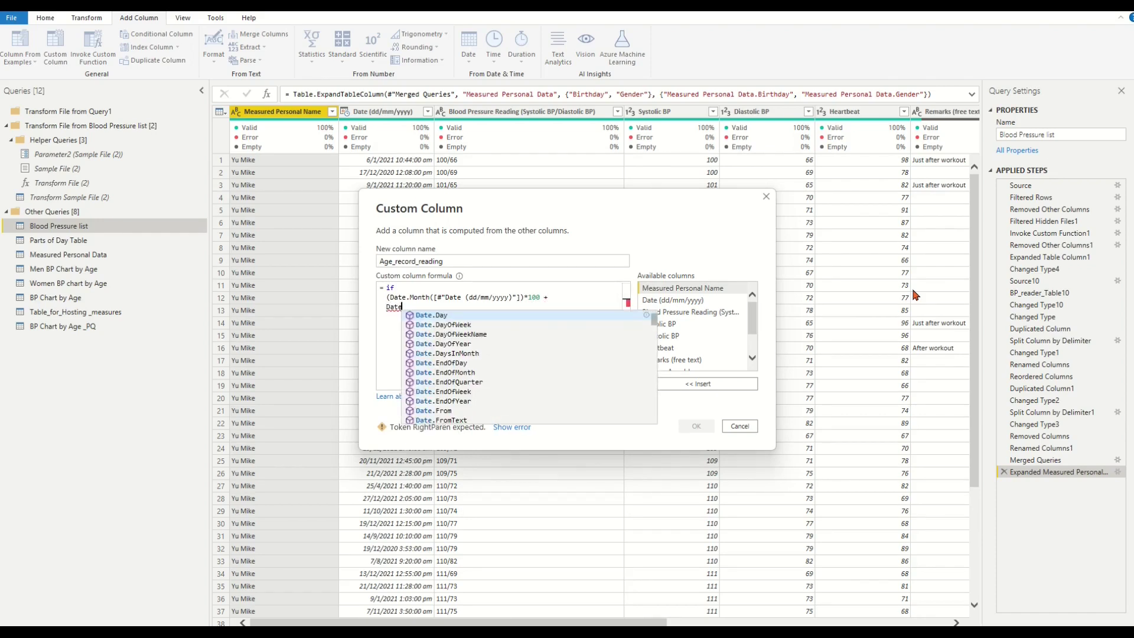
text(.Day([)
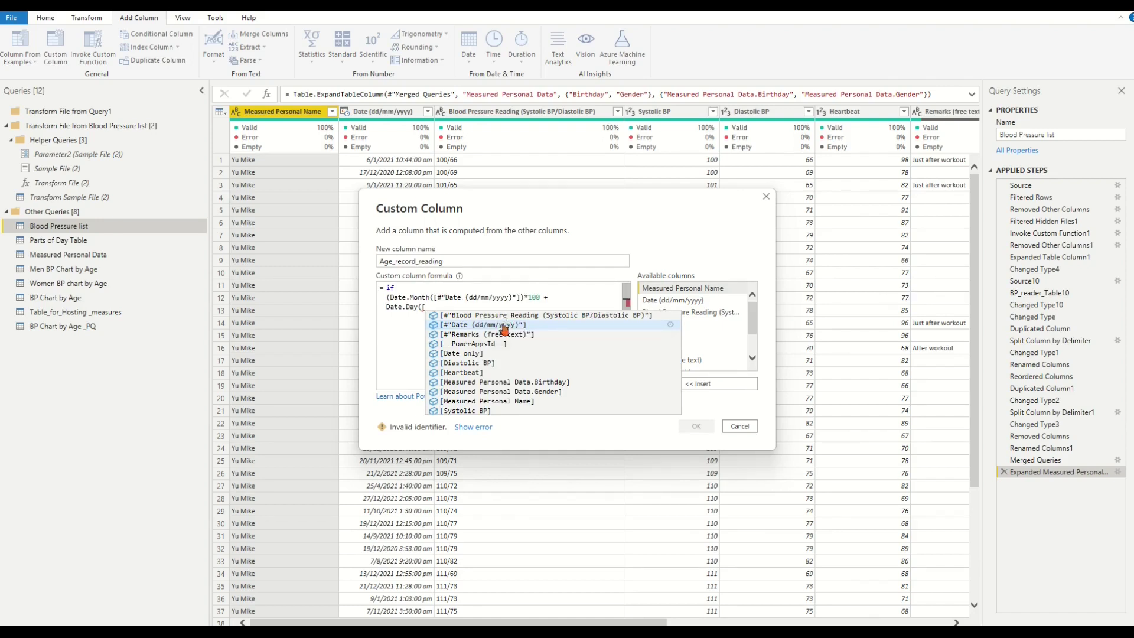
key(Tab)
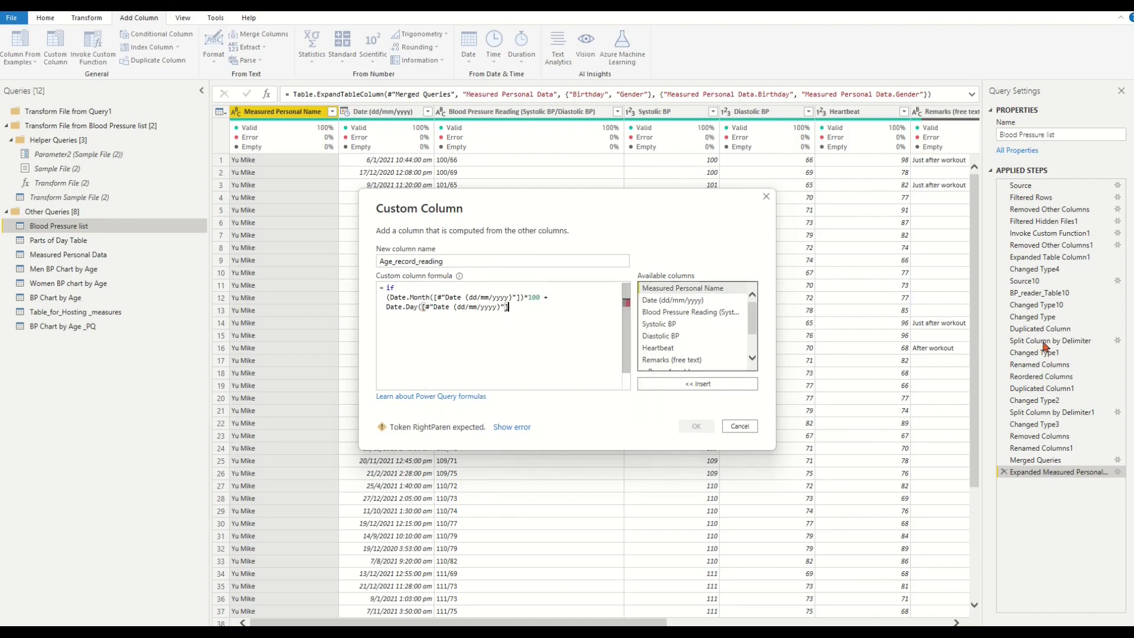
text()))
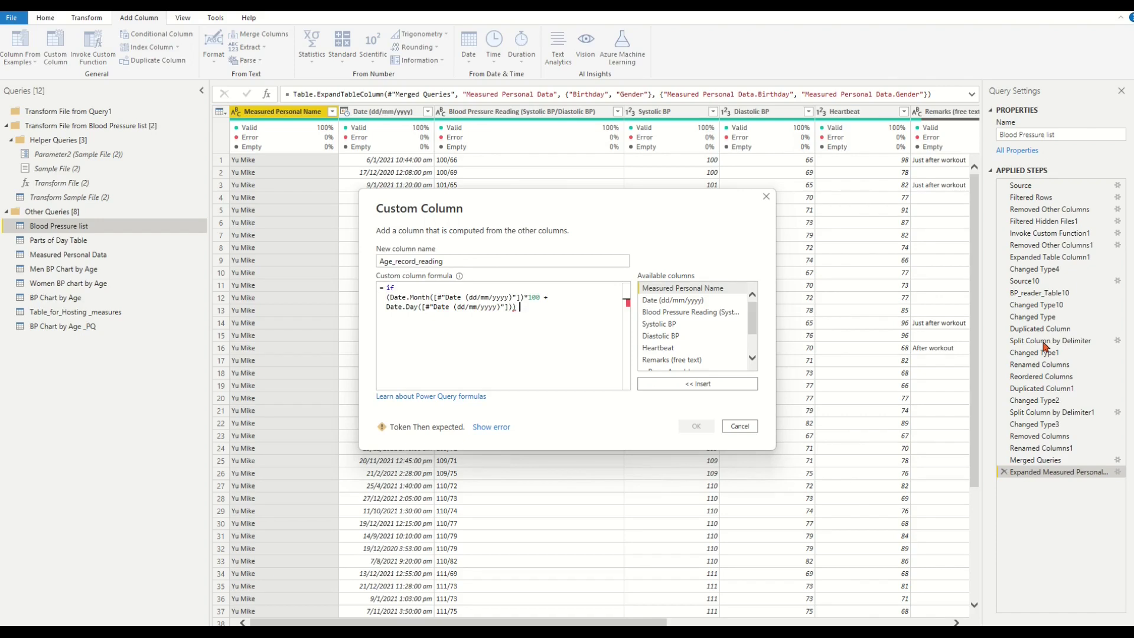
text( >=)
key(Return)
Step: Compare it to the Birthday's Month*100 + Day in the condition
text((Date.)
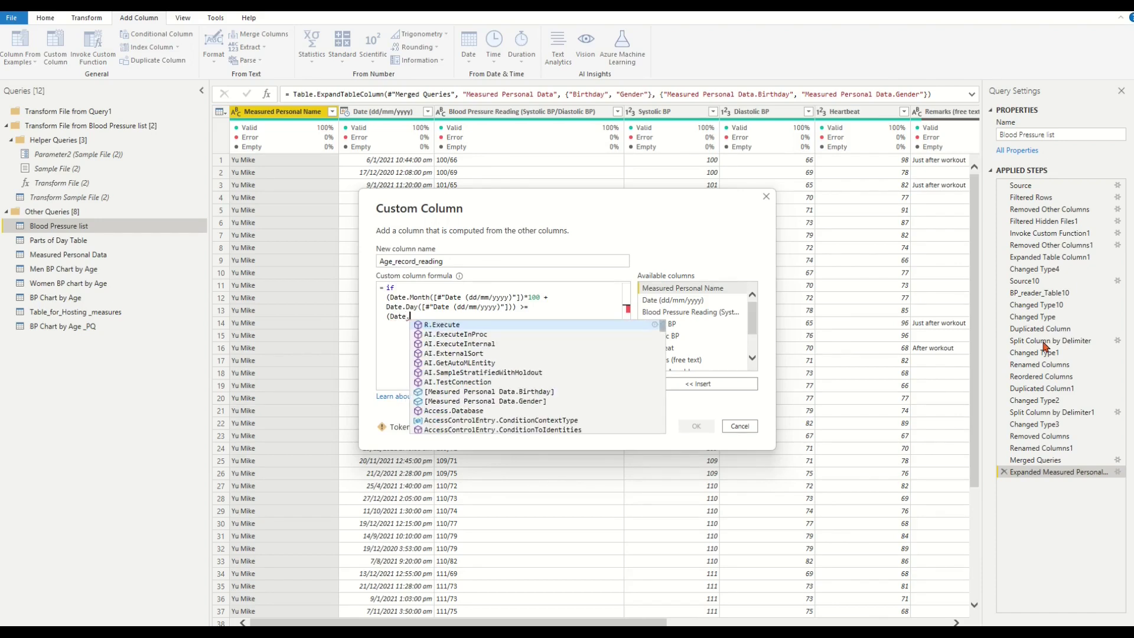
text(Month)
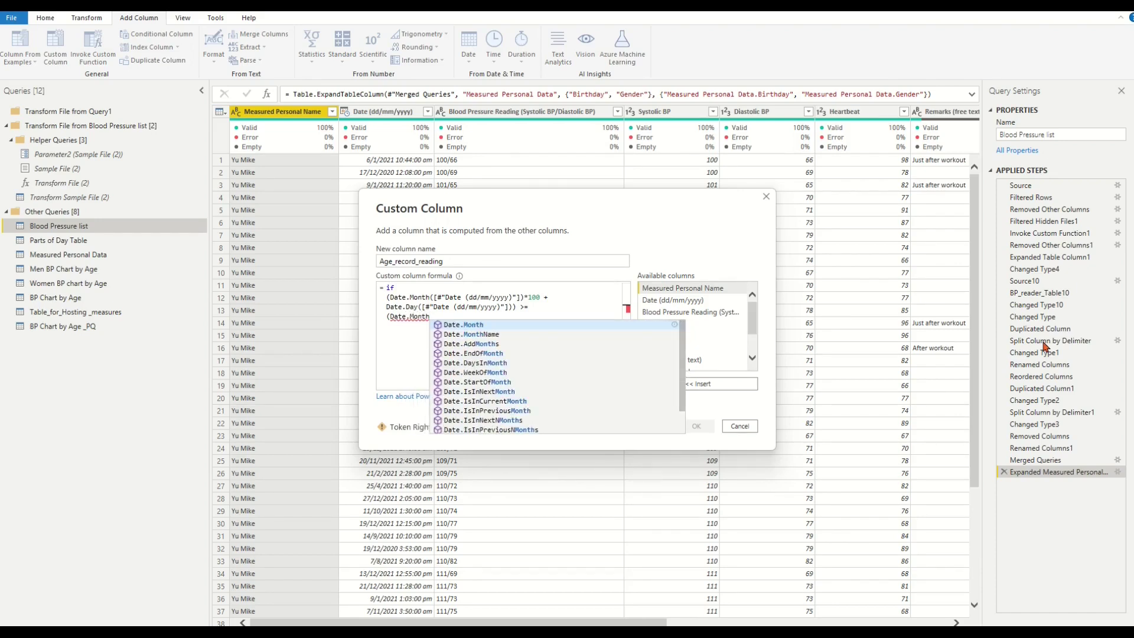
text(([)
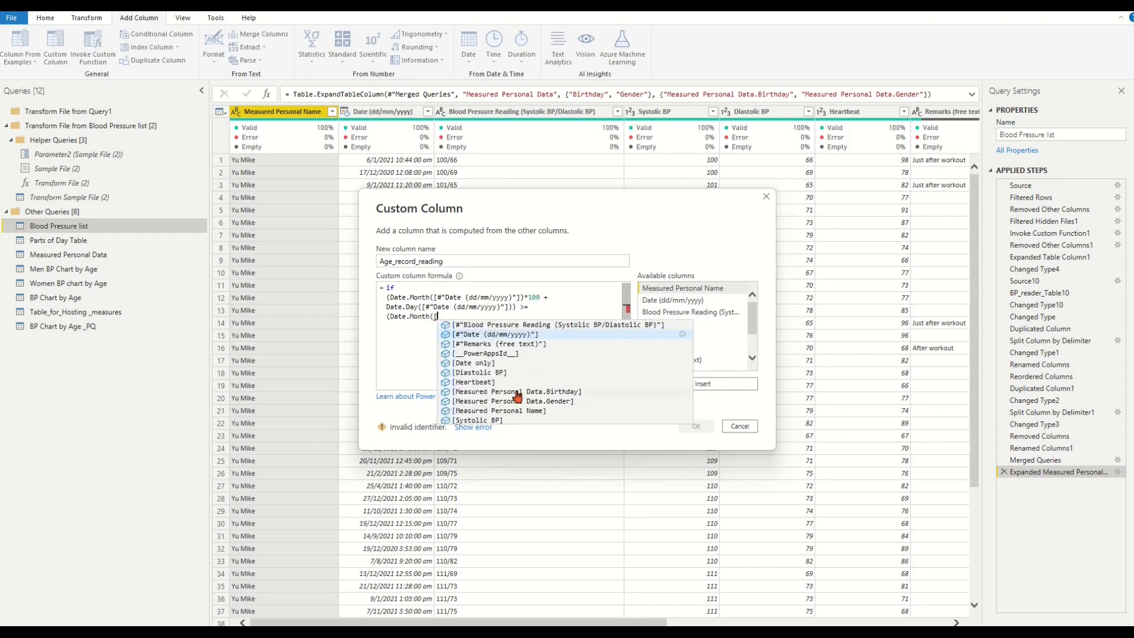
click(517, 391)
text()*100)
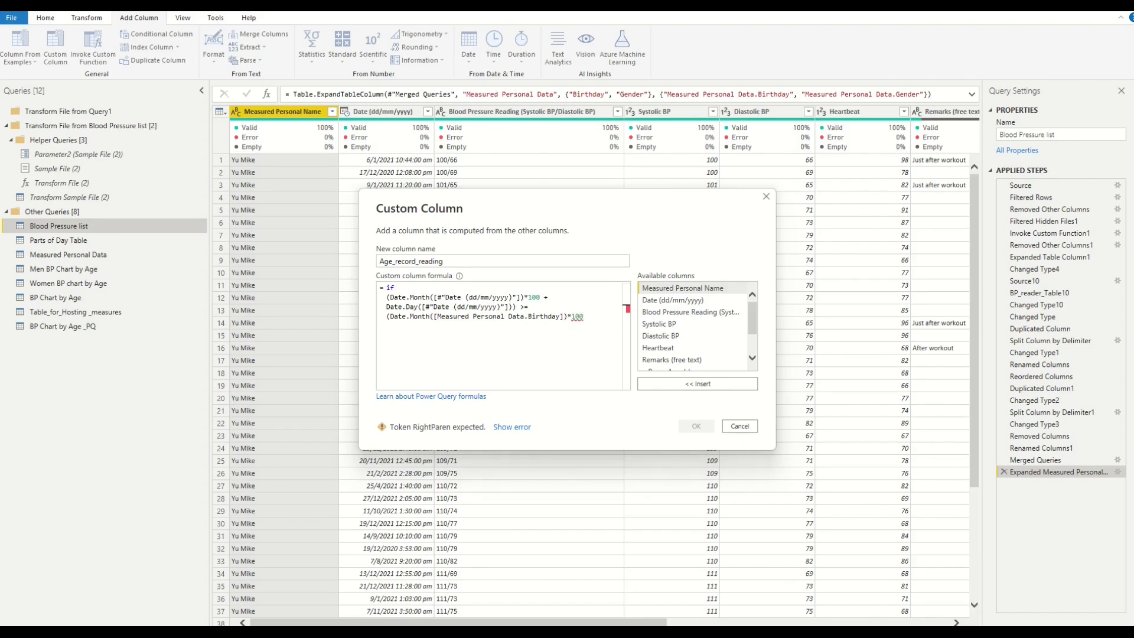
text( +)
key(Return)
text(Date)
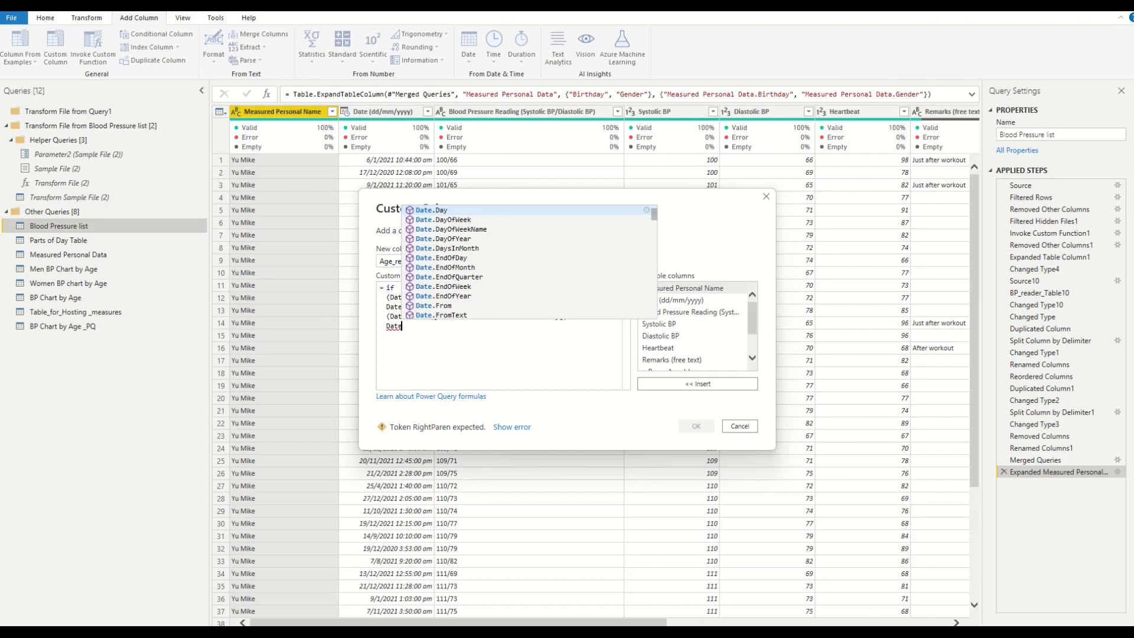
text(.Day)
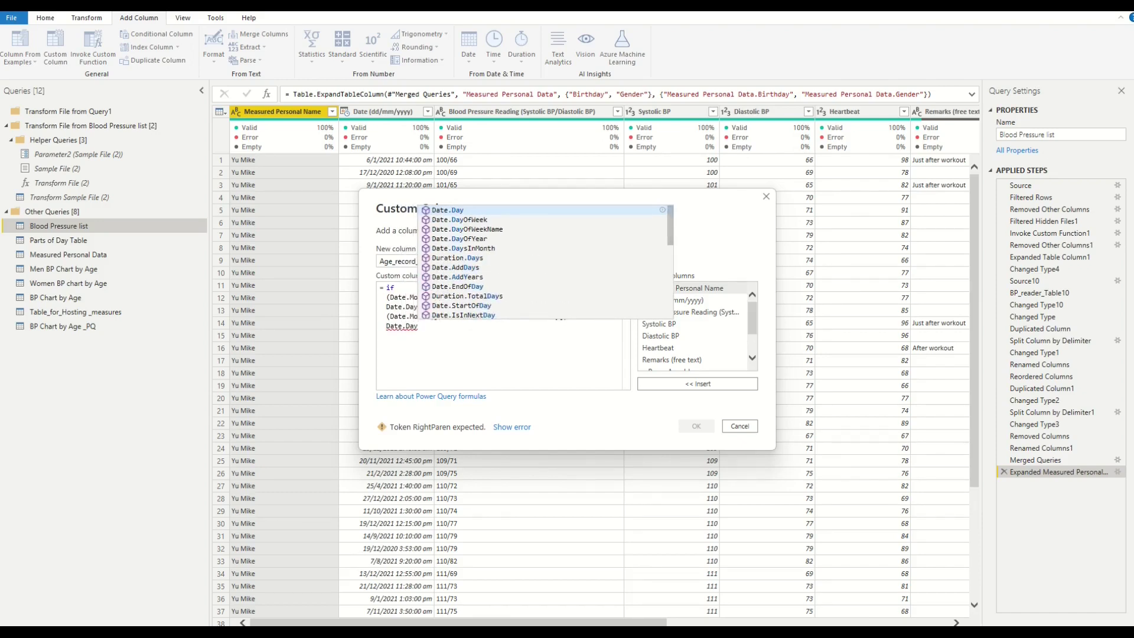
text(()
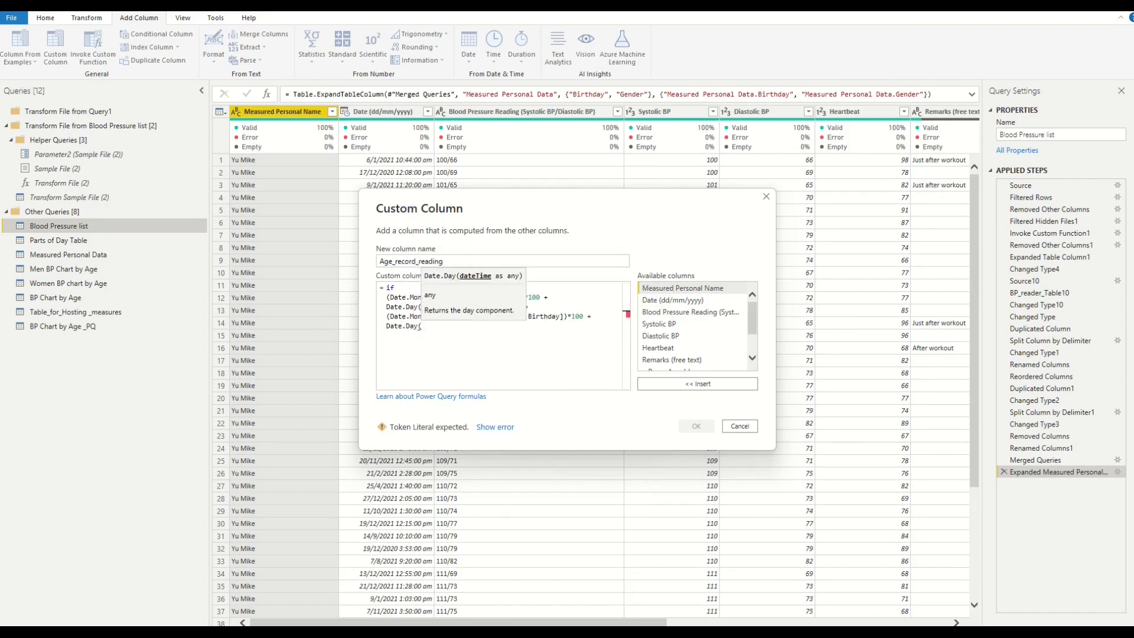
text([)
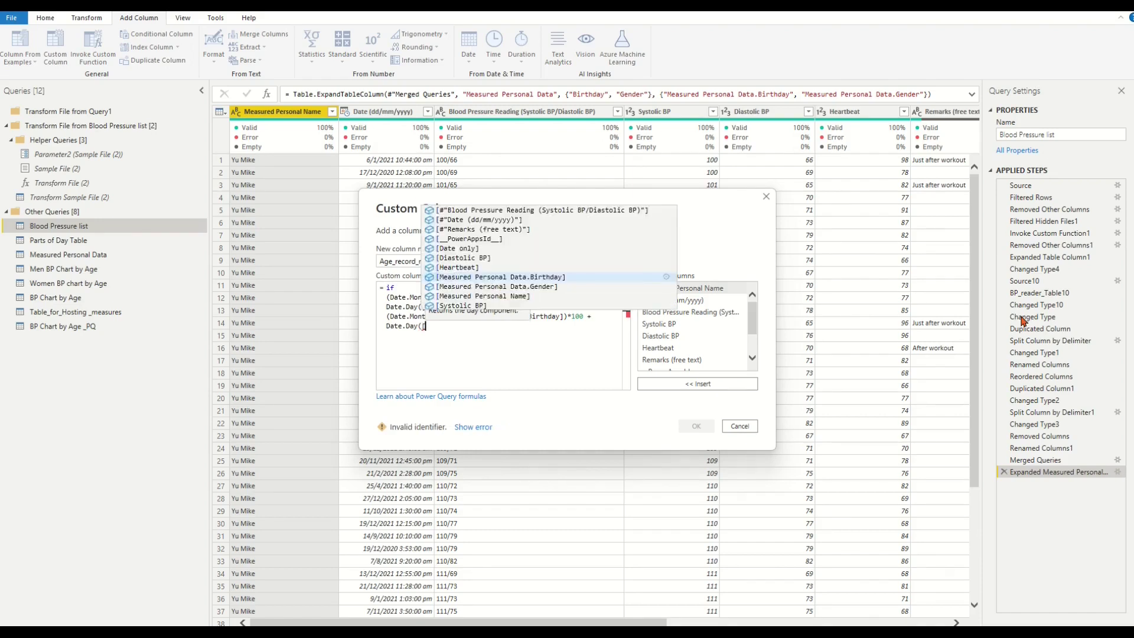
key(Return)
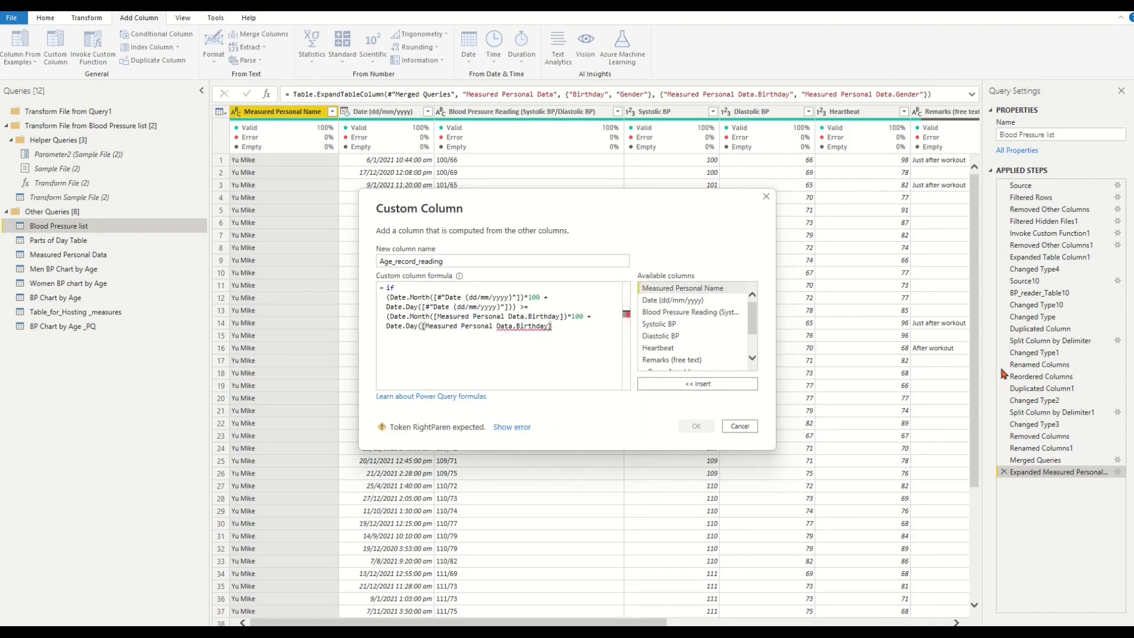
text()))
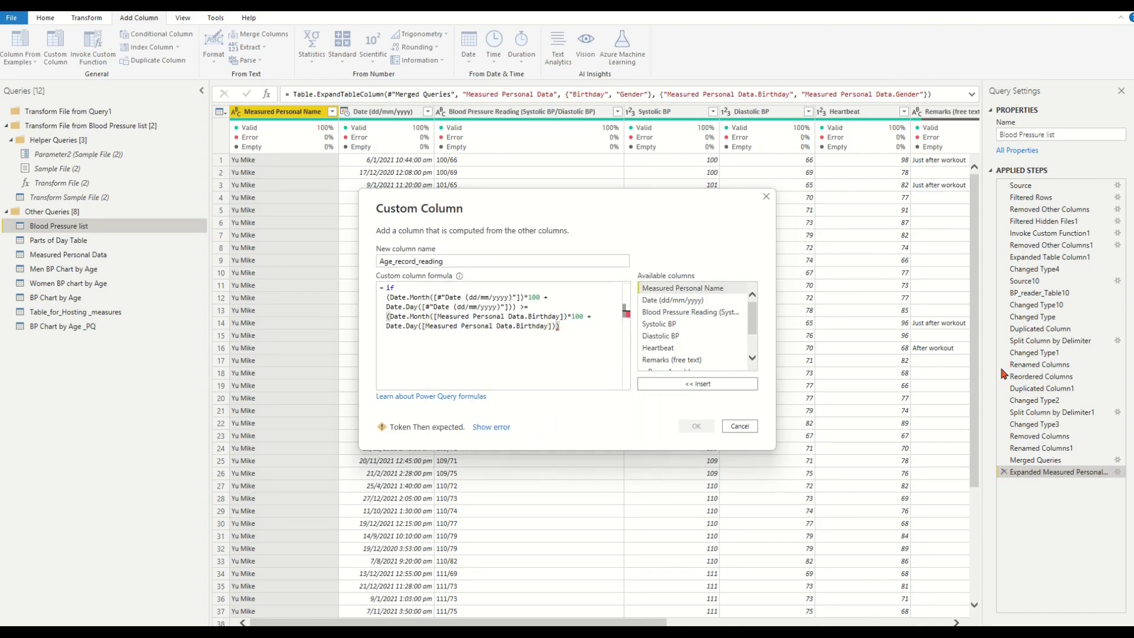
Step: Add then: reading year minus birth year, reuse it in else with -1, and confirm
key(Return)
key(Return)
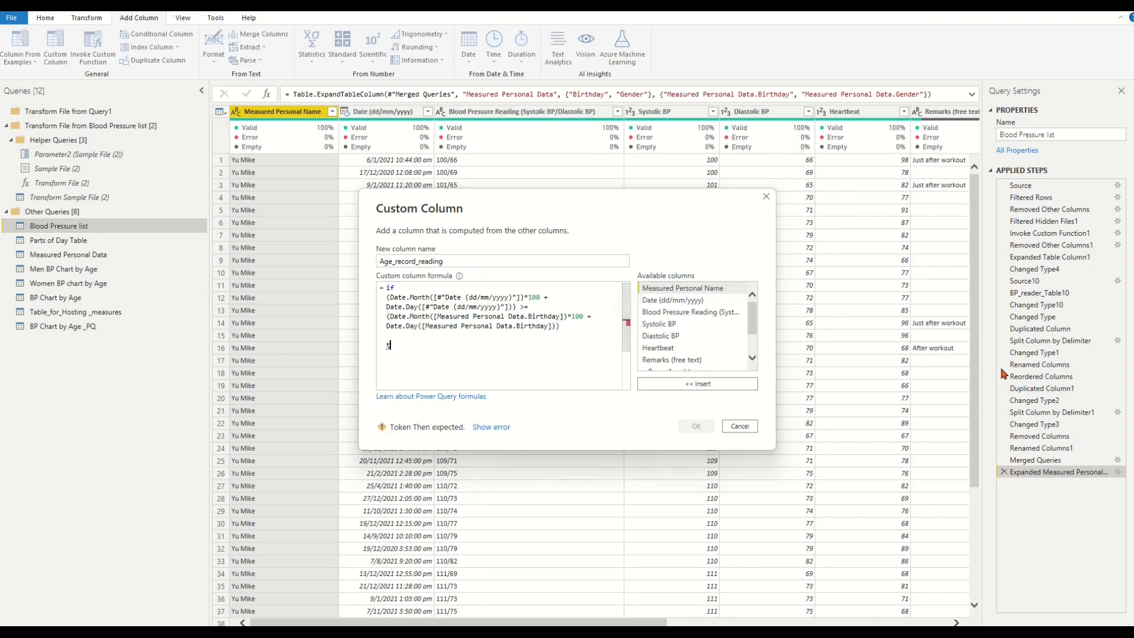
text(then)
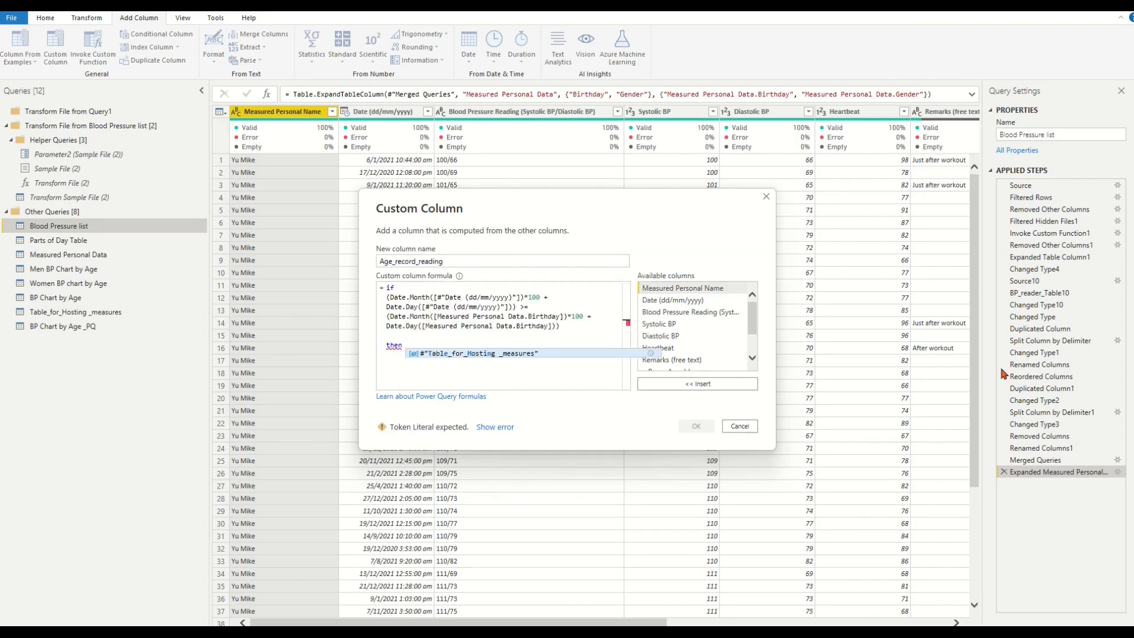
text( Date.Year()
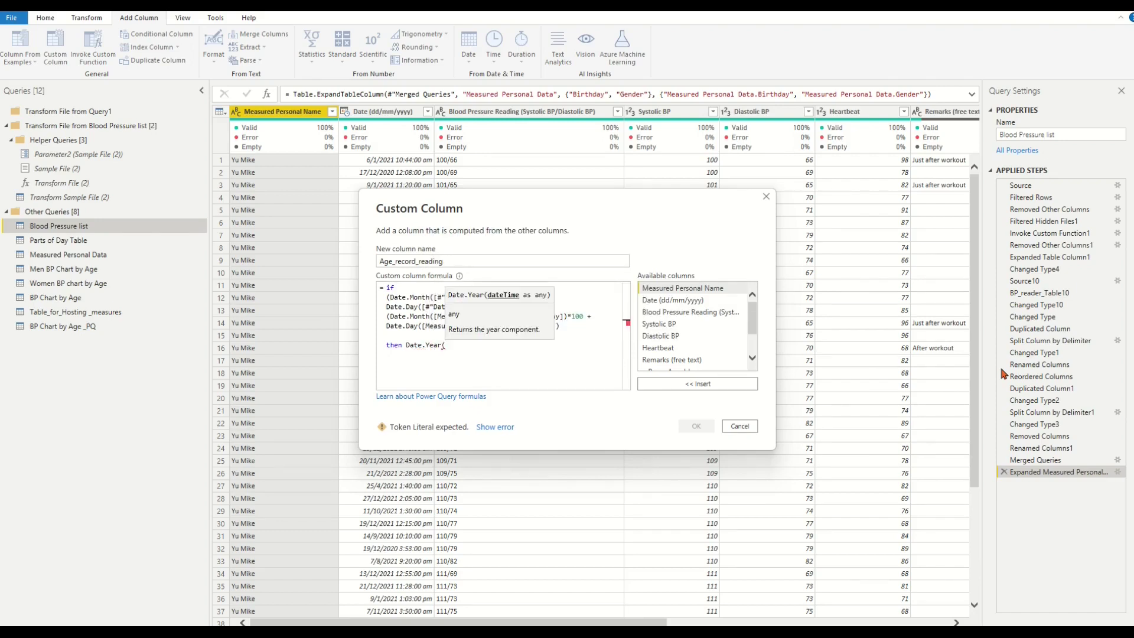
text([#"Date (dd/mm/yyyy)"])
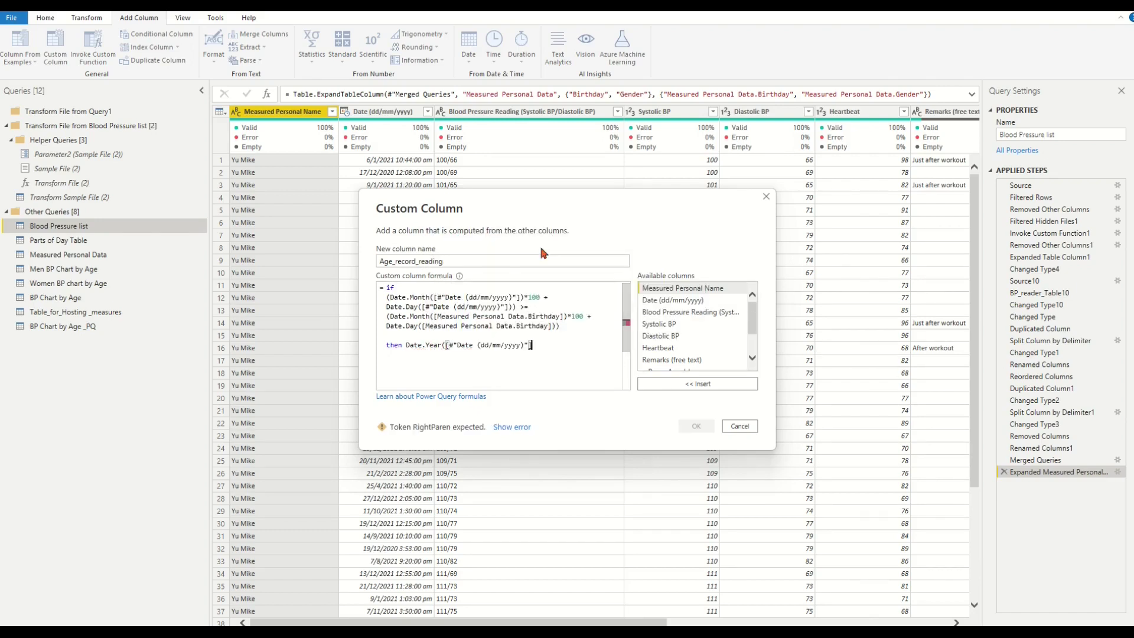
text())
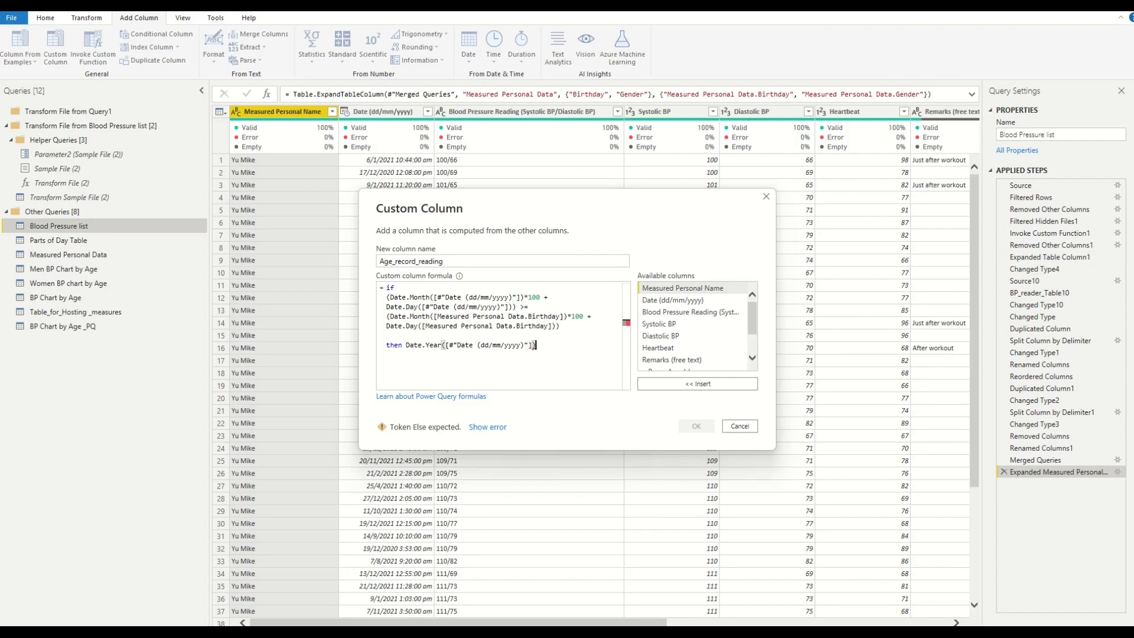
text( -   )
text(Date)
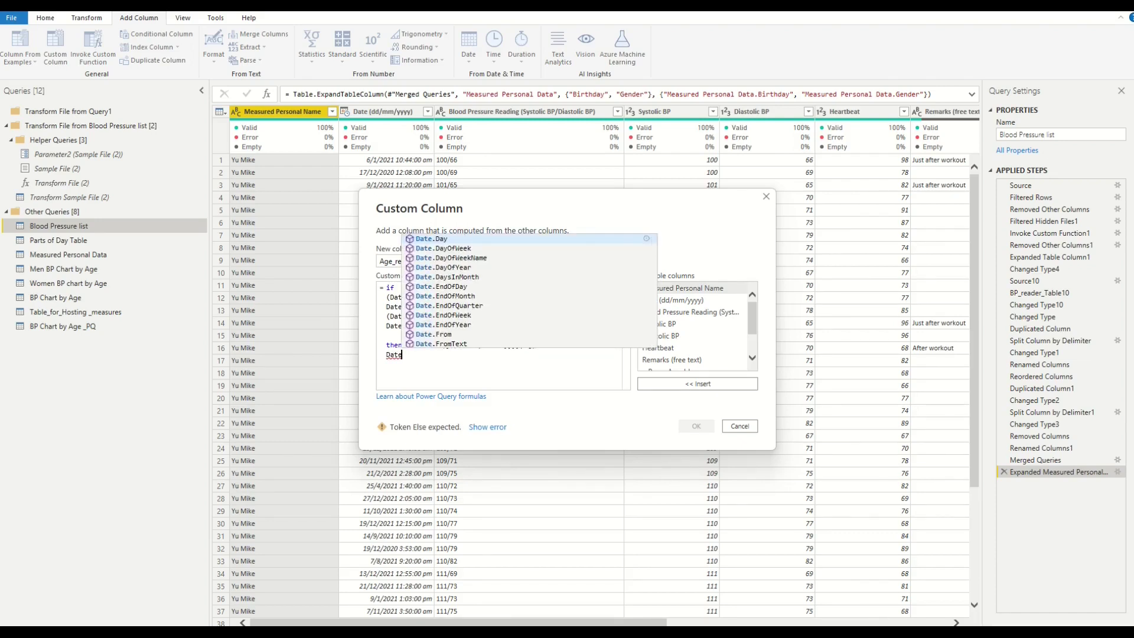
text(.Year()
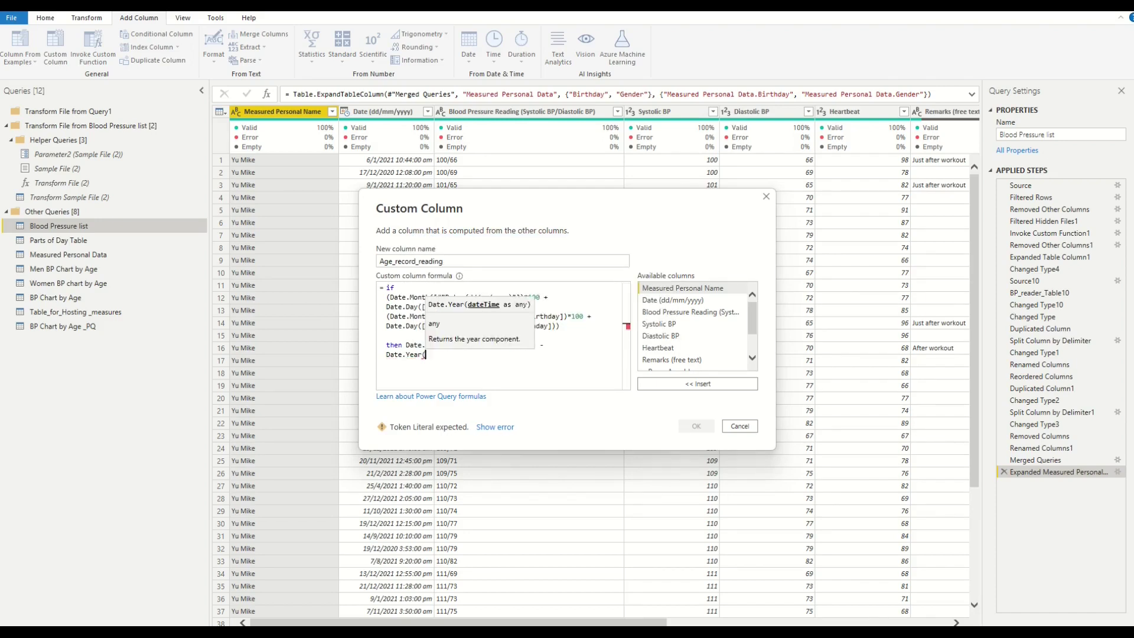
text([)
click(565, 319)
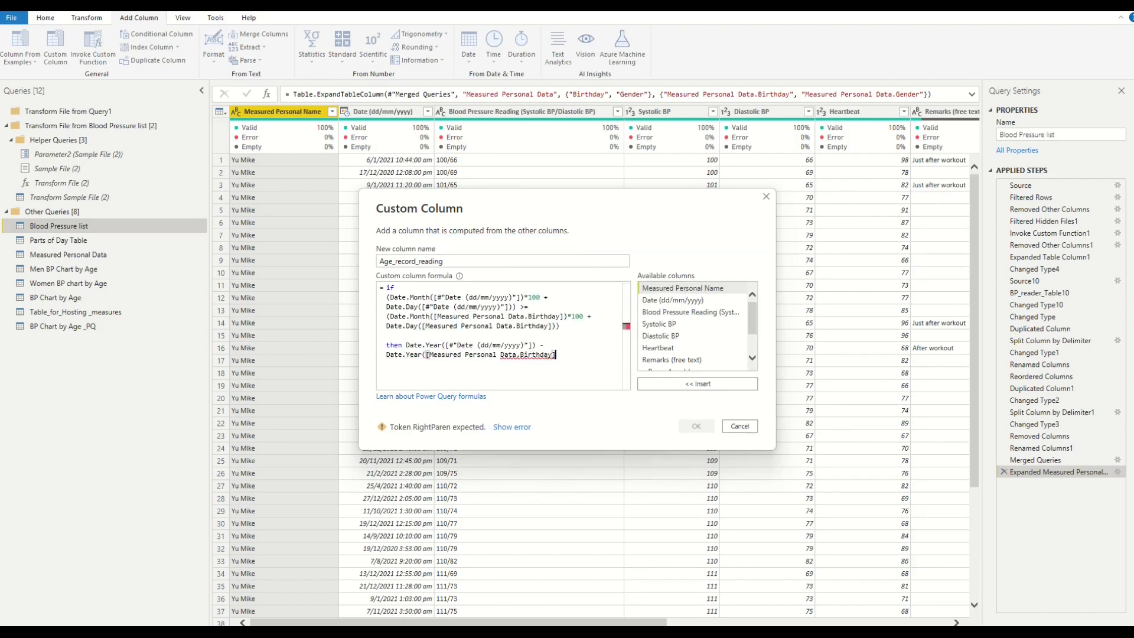
text())
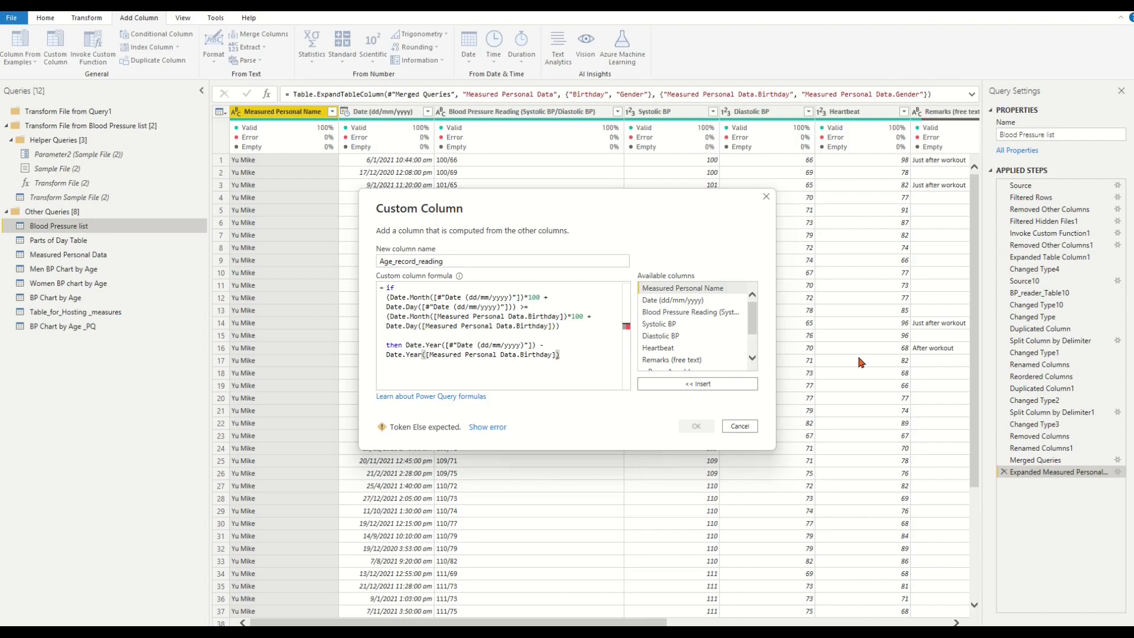
key(Return)
key(Return)
text(else)
drag(406, 345, 561, 361)
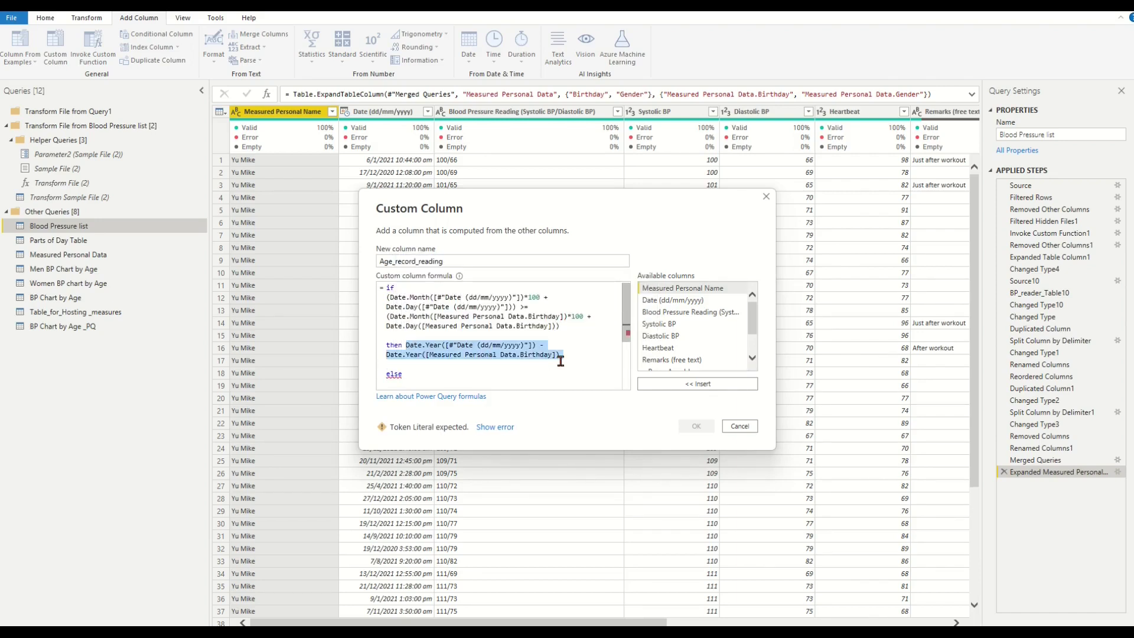
key(ctrl+c)
click(423, 376)
key(ctrl+v)
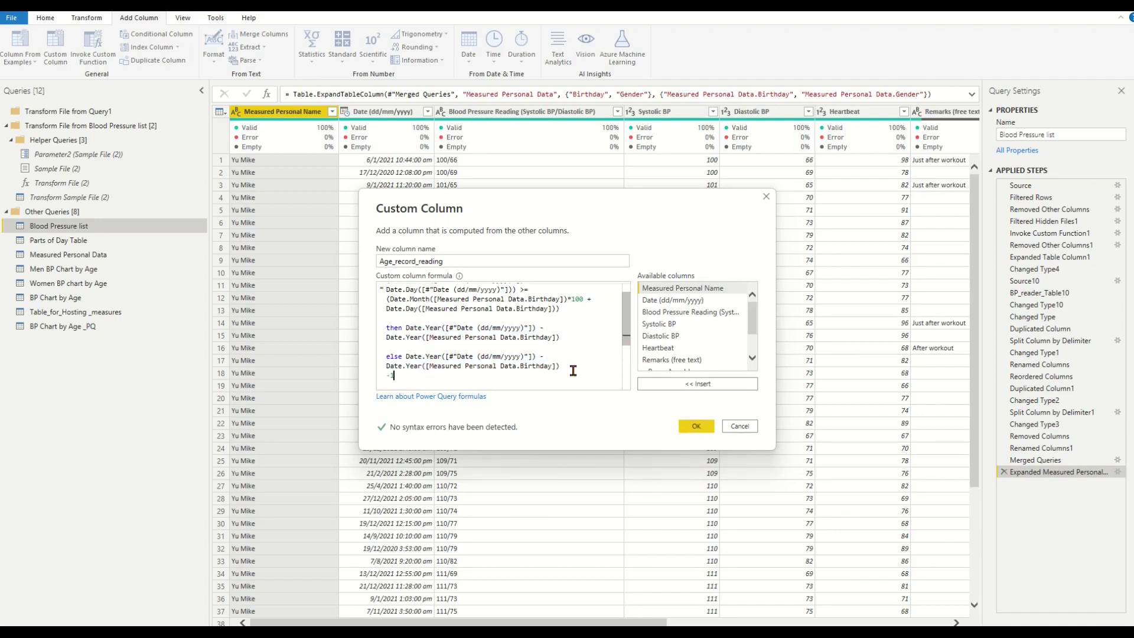
click(696, 425)
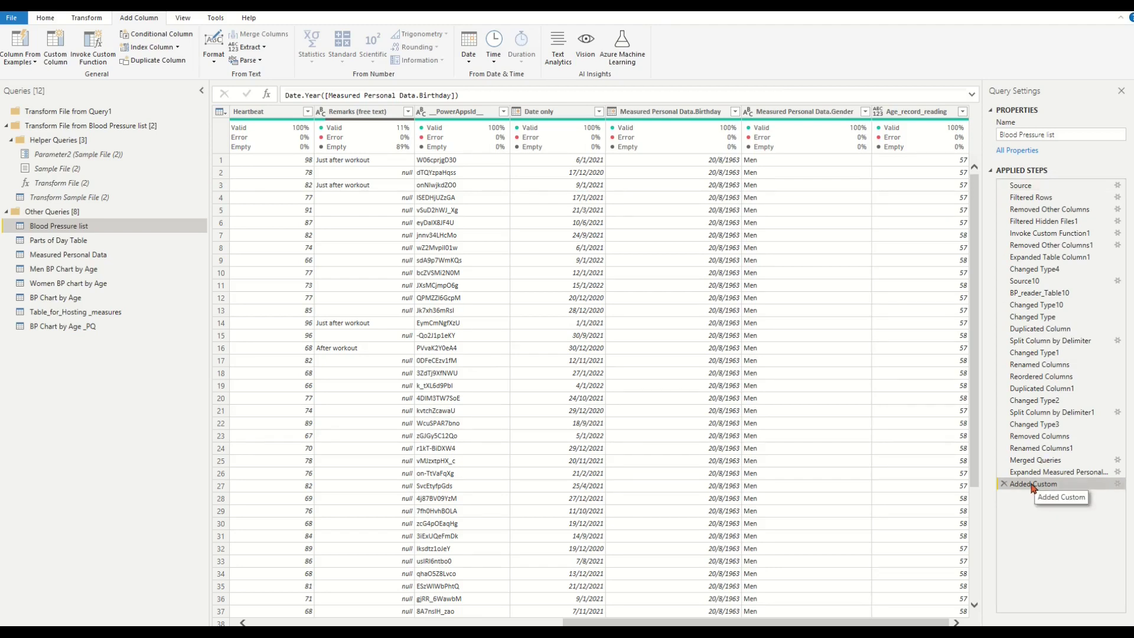
Step: Expand the formula bar and select the full Age_record_reading if/then/else formula for copying
click(972, 95)
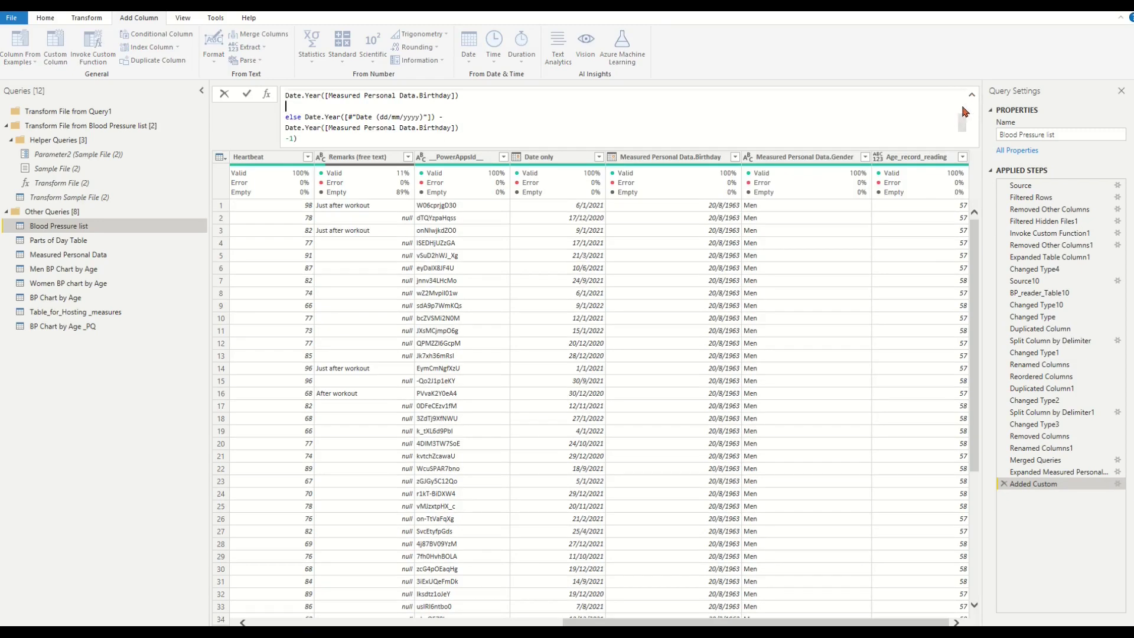
drag(965, 128, 954, 85)
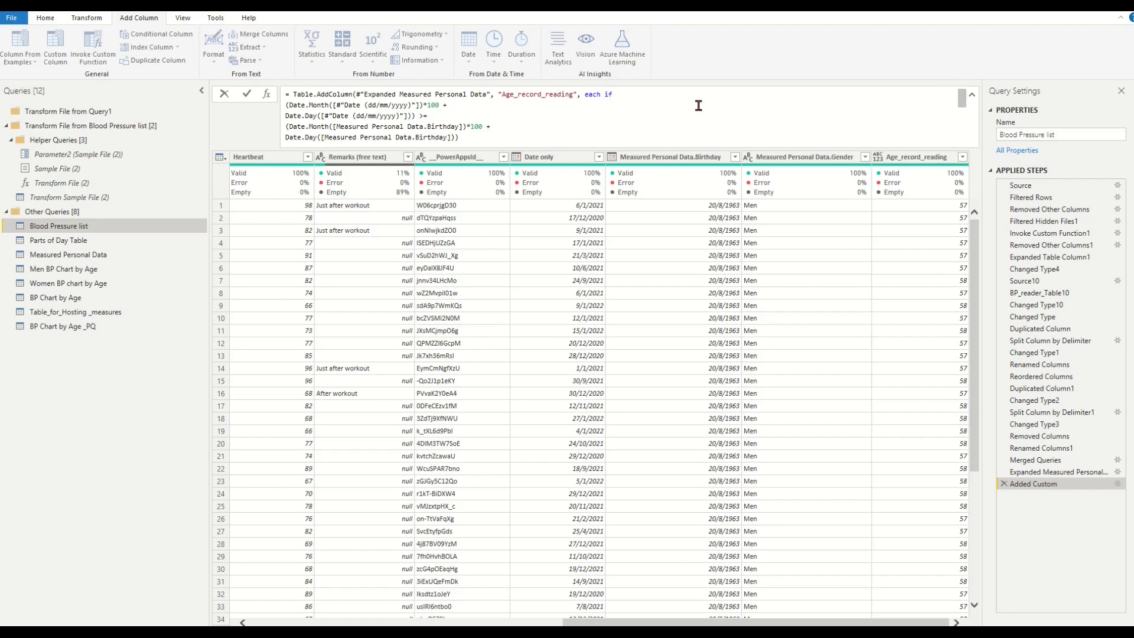
drag(605, 89, 614, 157)
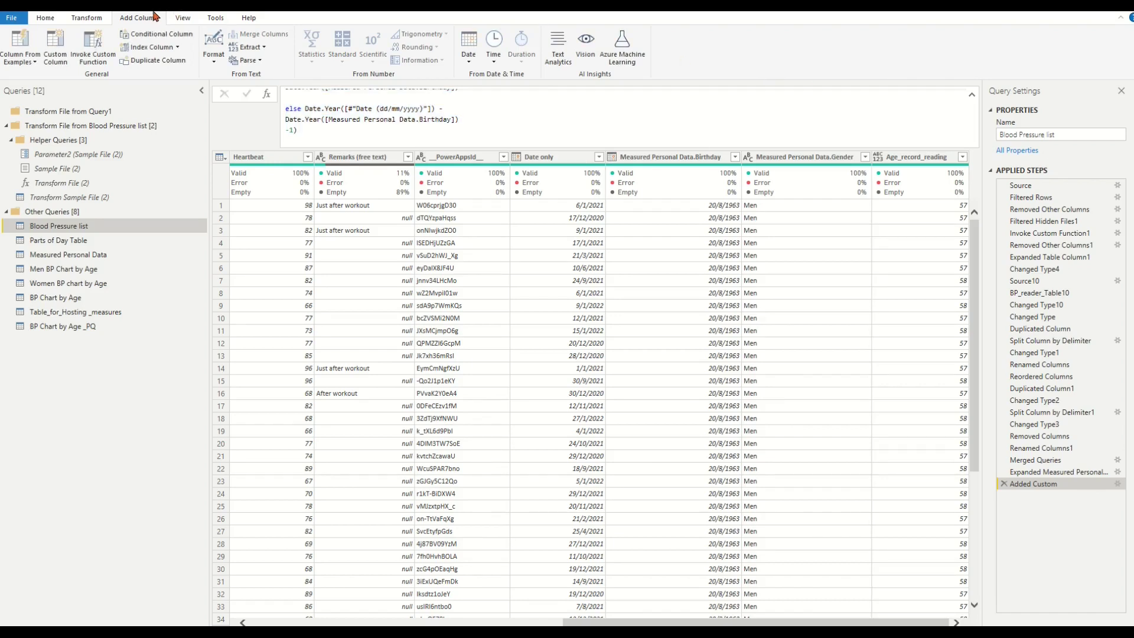
Step: Create an Age_today custom column and paste in the copied age formula
click(54, 45)
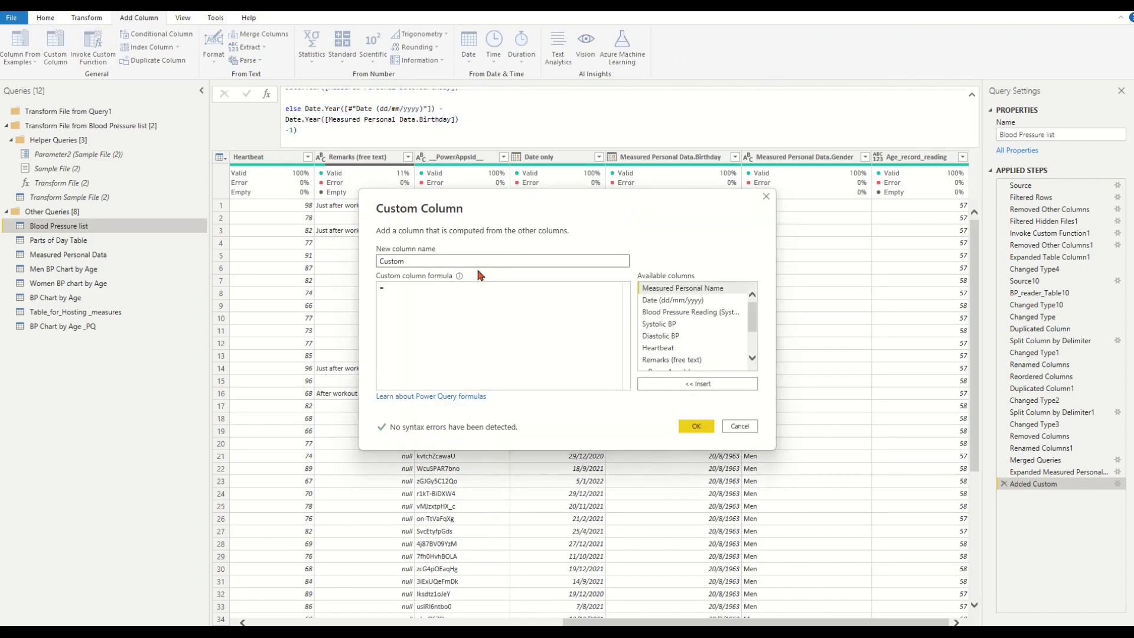
drag(437, 263, 296, 244)
text(Age_today)
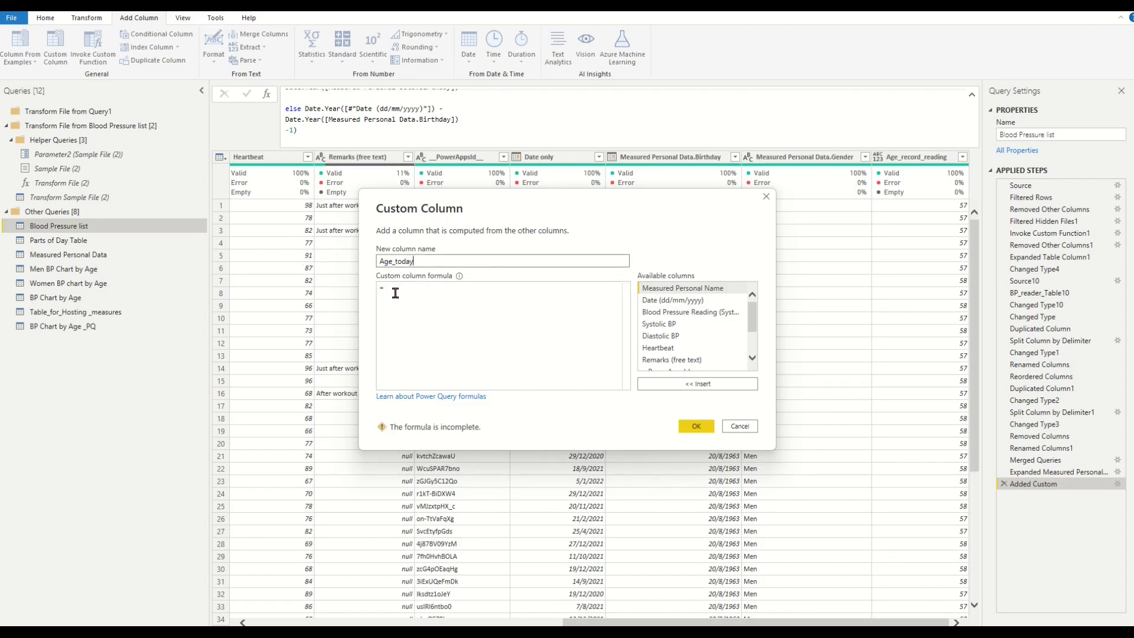
click(395, 293)
key(ctrl+v)
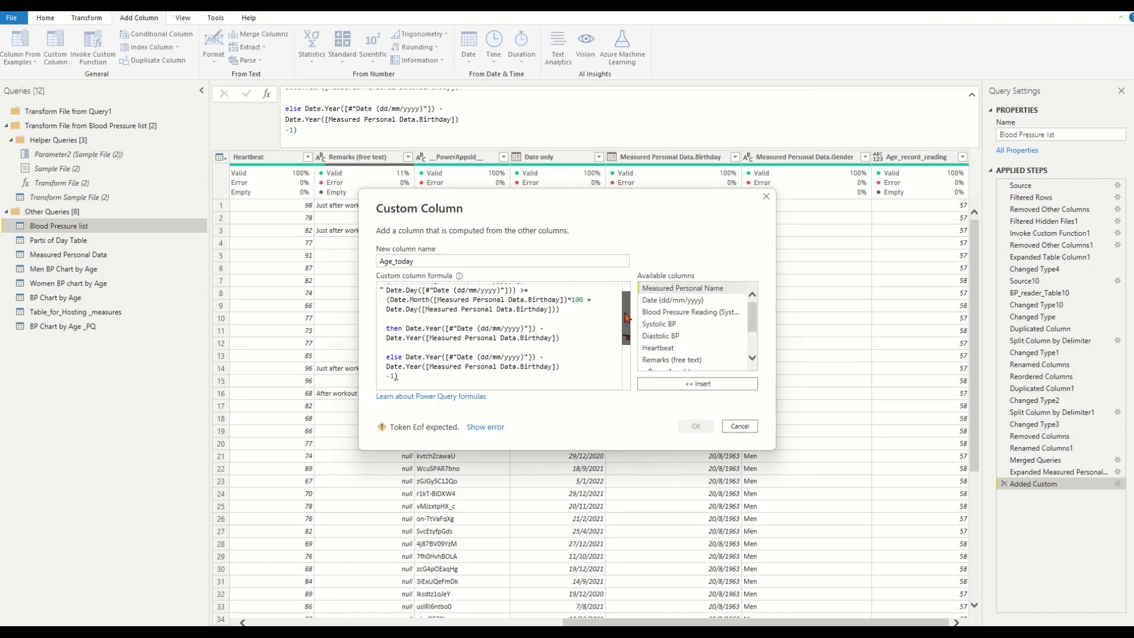
Step: Swap the condition's reading-date reference for DateTime.LocalNow()
scroll(626, 317, up, 1)
click(521, 297)
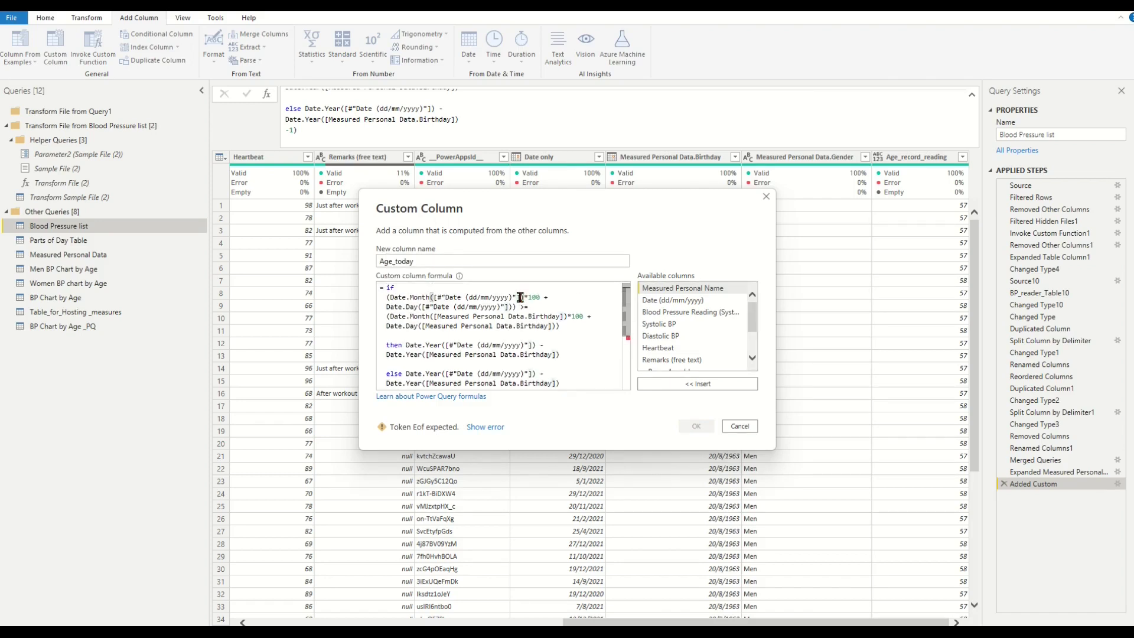
key(BackSpace)
key(BackSpace)
key(BackSpace)
key(BackSpace)
key(BackSpace)
key(BackSpace)
key(BackSpace)
key(BackSpace)
key(BackSpace)
key(BackSpace)
key(BackSpace)
key(BackSpace)
key(BackSpace)
key(BackSpace)
key(BackSpace)
key(BackSpace)
key(BackSpace)
key(BackSpace)
key(BackSpace)
key(BackSpace)
key(BackSpace)
key(BackSpace)
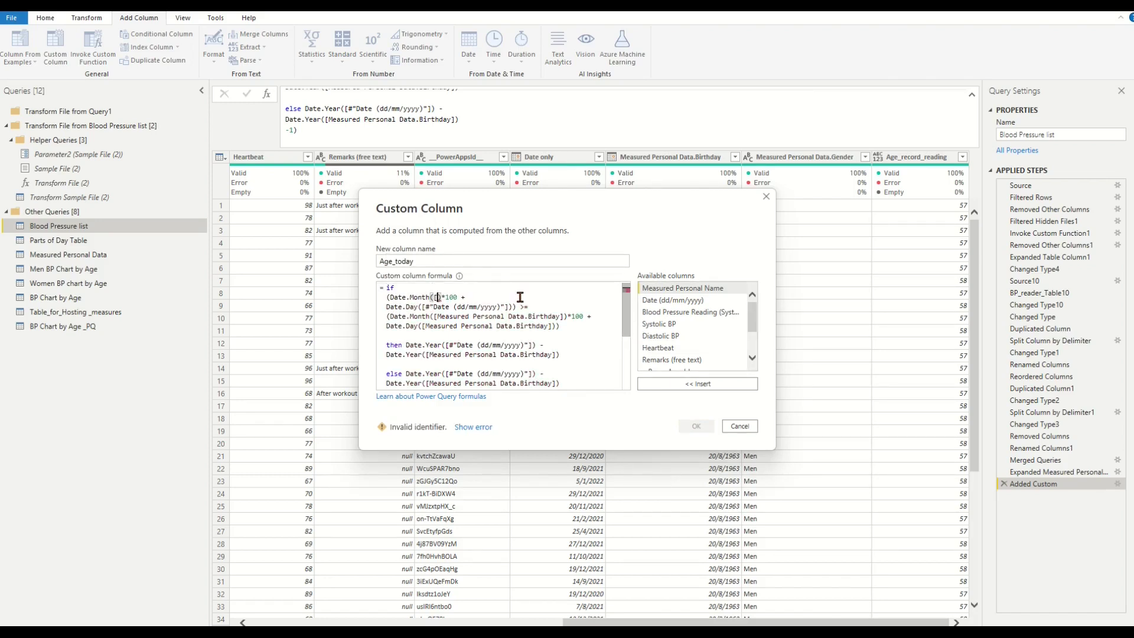
text(Date)
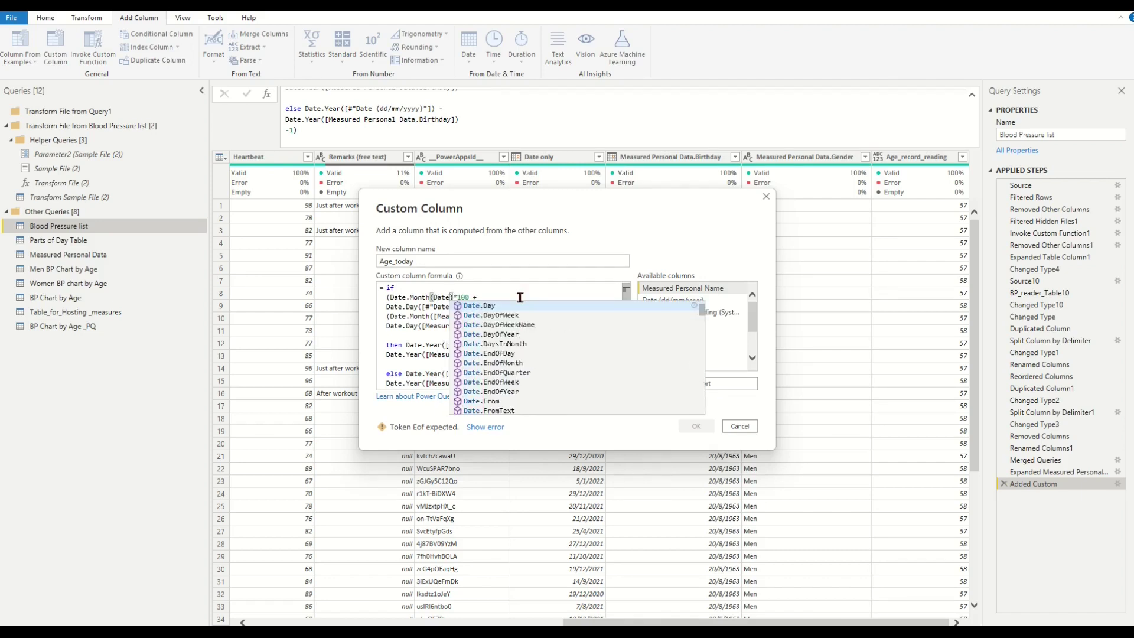
text(Time.L)
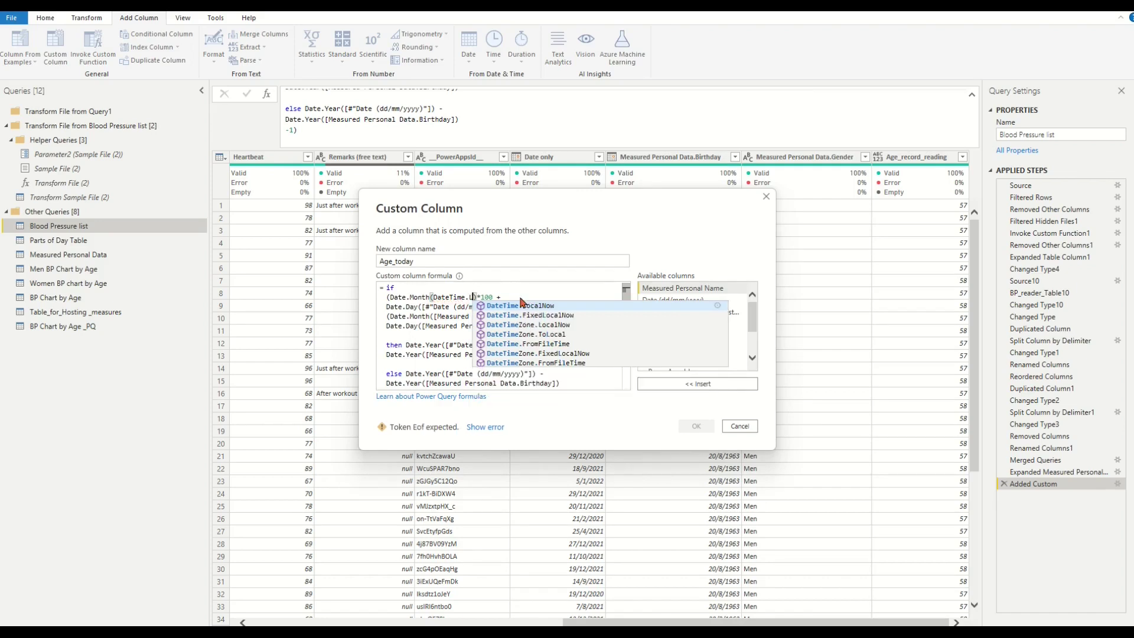
click(540, 305)
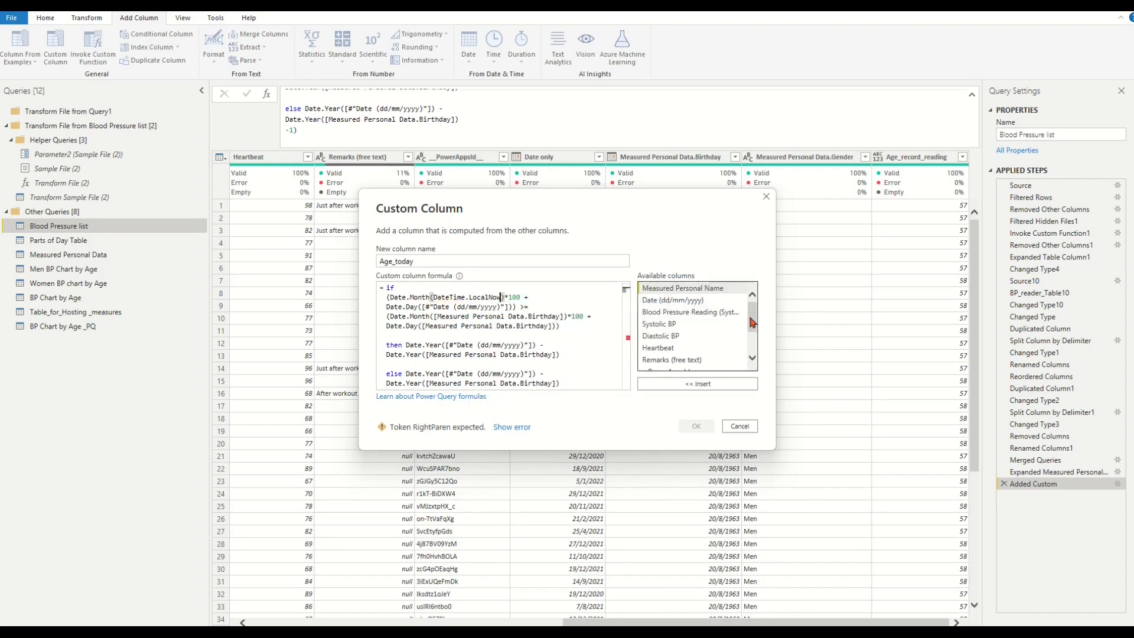
text(())
key(ctrl+shift+Left)
key(ctrl+shift+Left)
key(ctrl+shift+Left)
key(ctrl+c)
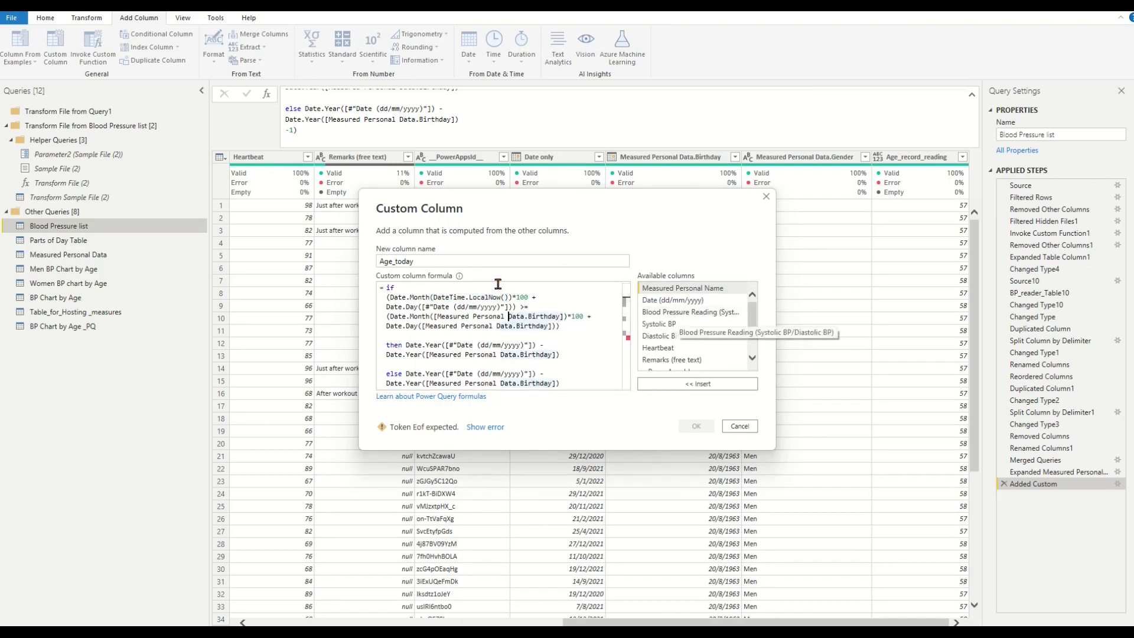
key(Delete)
double_click(667, 300)
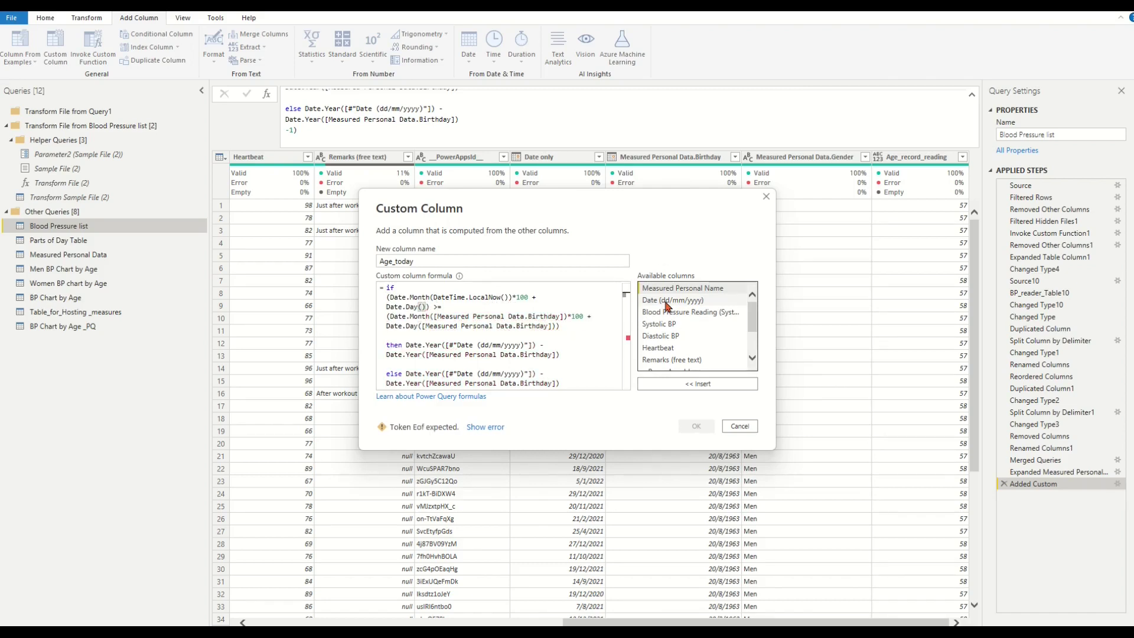
Step: Use DateTime.LocalNow() instead of the reading date on the then and else lines, and confirm
scroll(591, 329, down, 1)
click(531, 315)
key(ctrl+shift+Left)
key(ctrl+shift+Left)
key(ctrl+shift+Left)
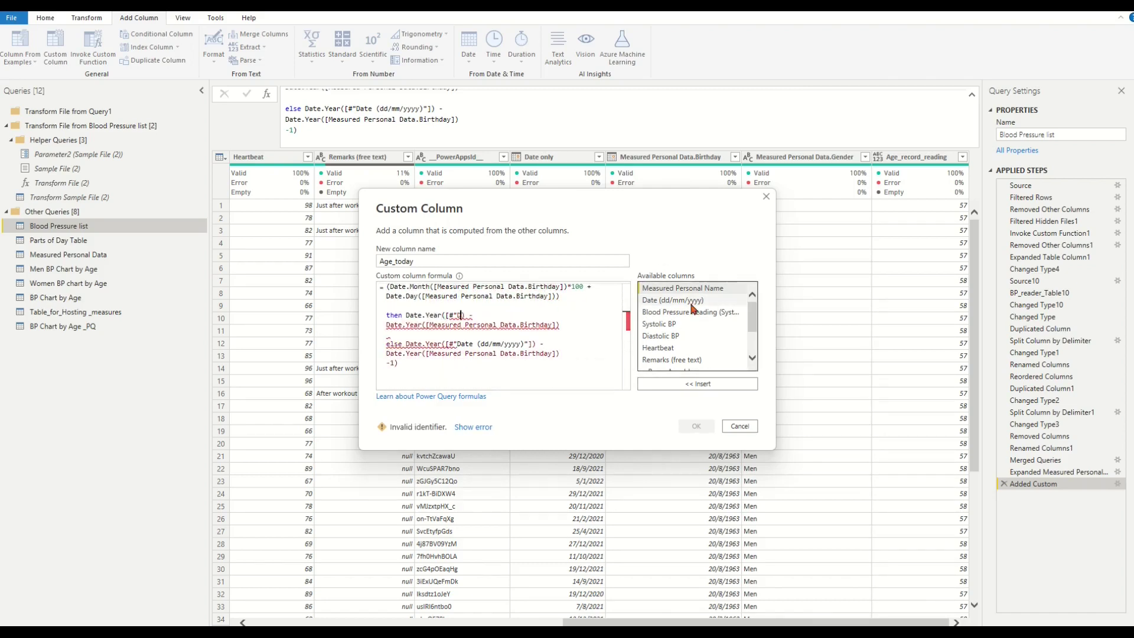
key(ctrl+v)
key(Down)
key(Down)
key(Down)
key(ctrl+shift+Left)
key(ctrl+shift+Left)
key(ctrl+shift+Left)
key(ctrl+v)
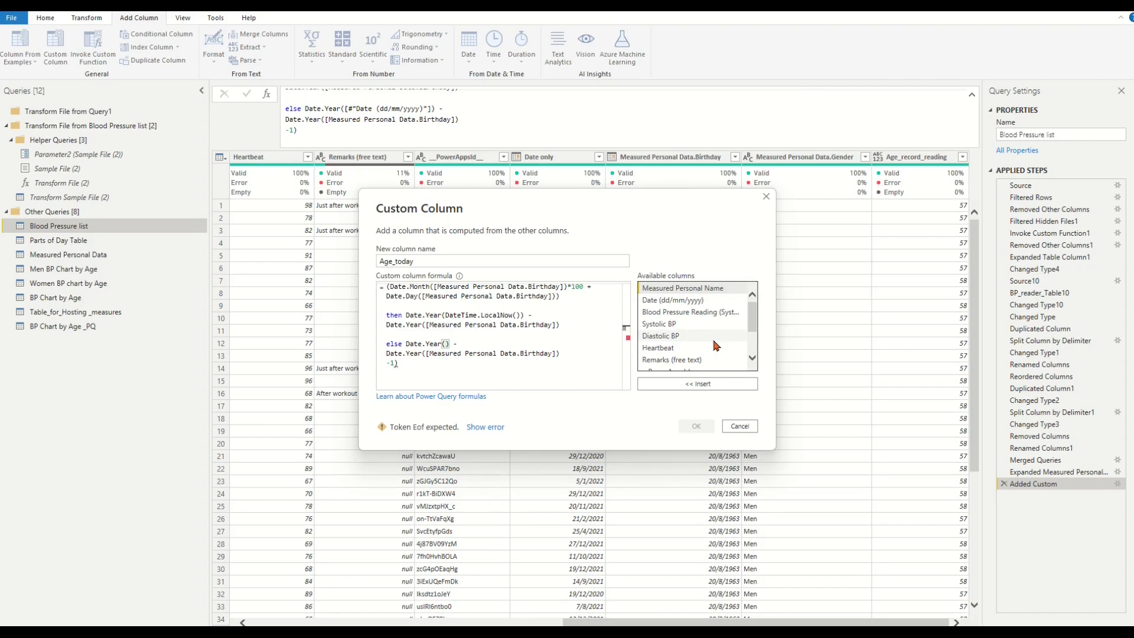
key(Down)
key(Down)
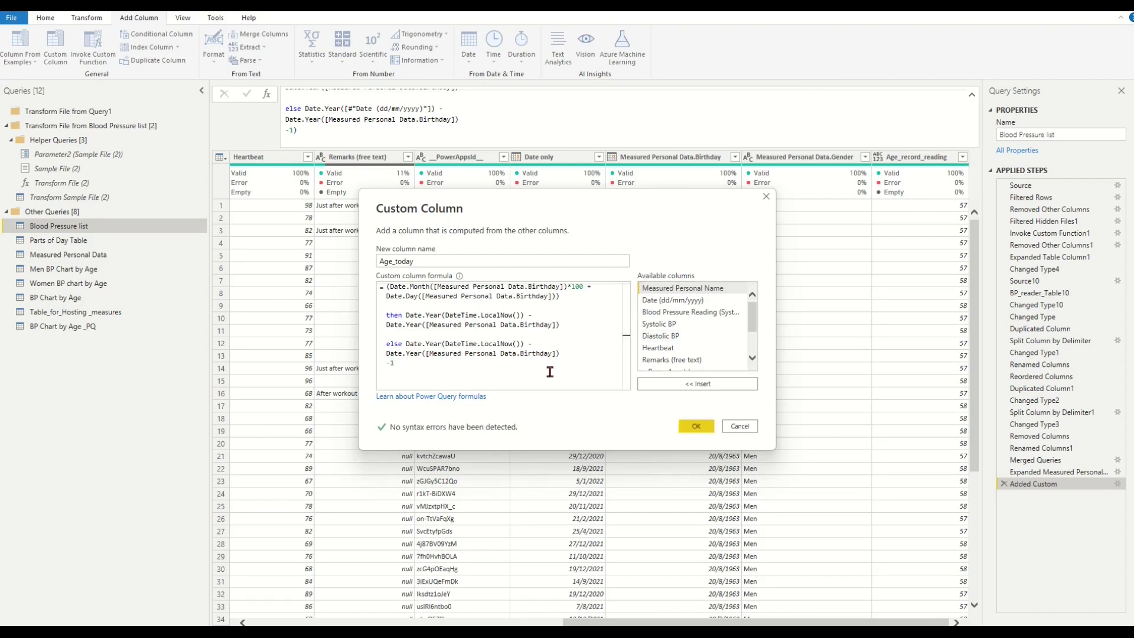
scroll(574, 326, up, 1)
scroll(574, 328, down, 1)
scroll(575, 329, up, 1)
click(694, 426)
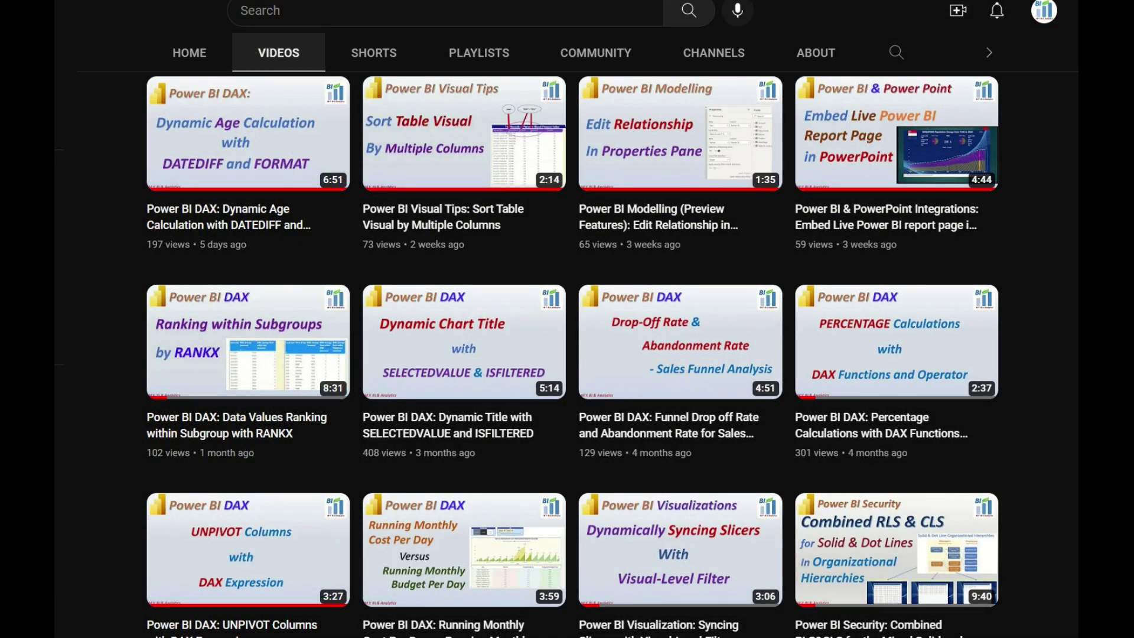
Step: Scroll through the YouTube channel's Power BI and Excel tutorial videos, then start a screen region capture
scroll(567, 355, down, 4)
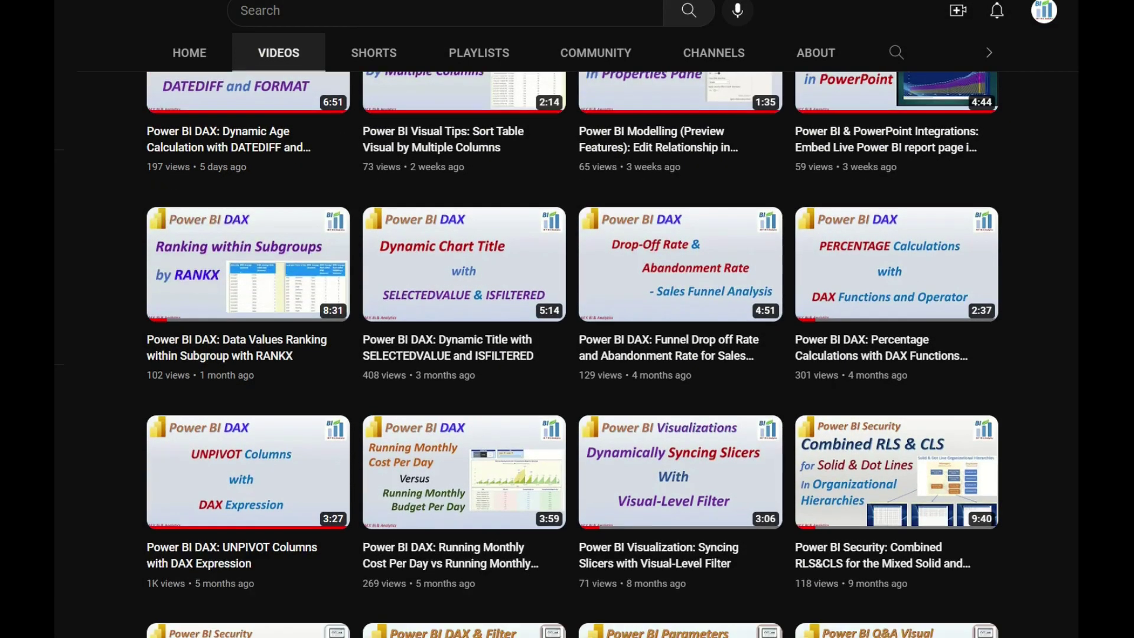
scroll(567, 354, down, 4)
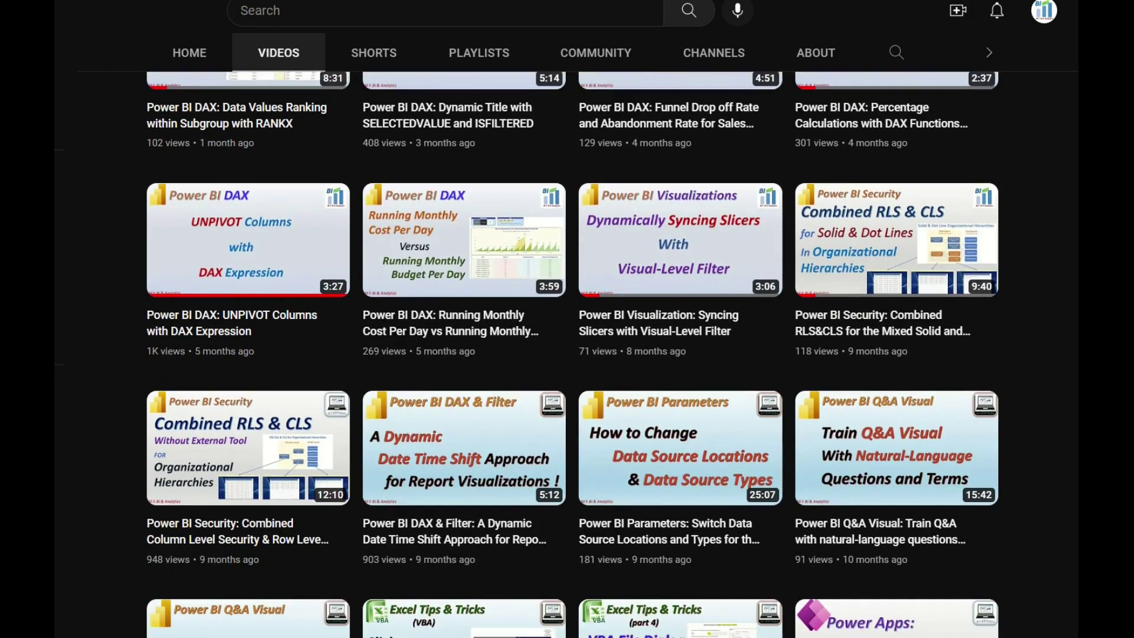
scroll(567, 354, down, 4)
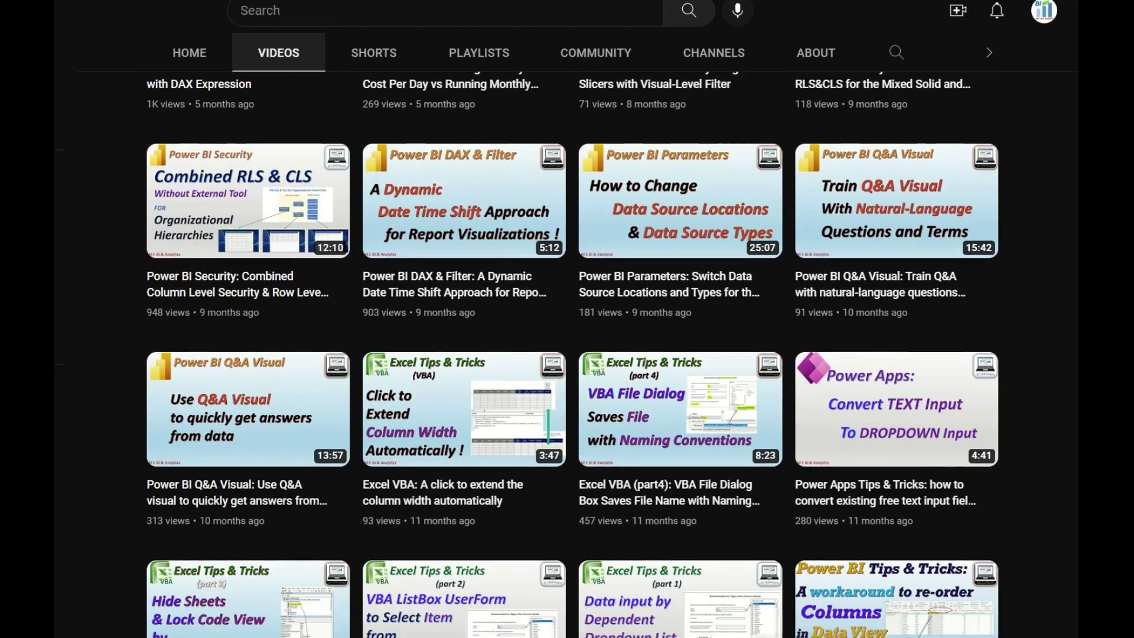
scroll(567, 354, down, 5)
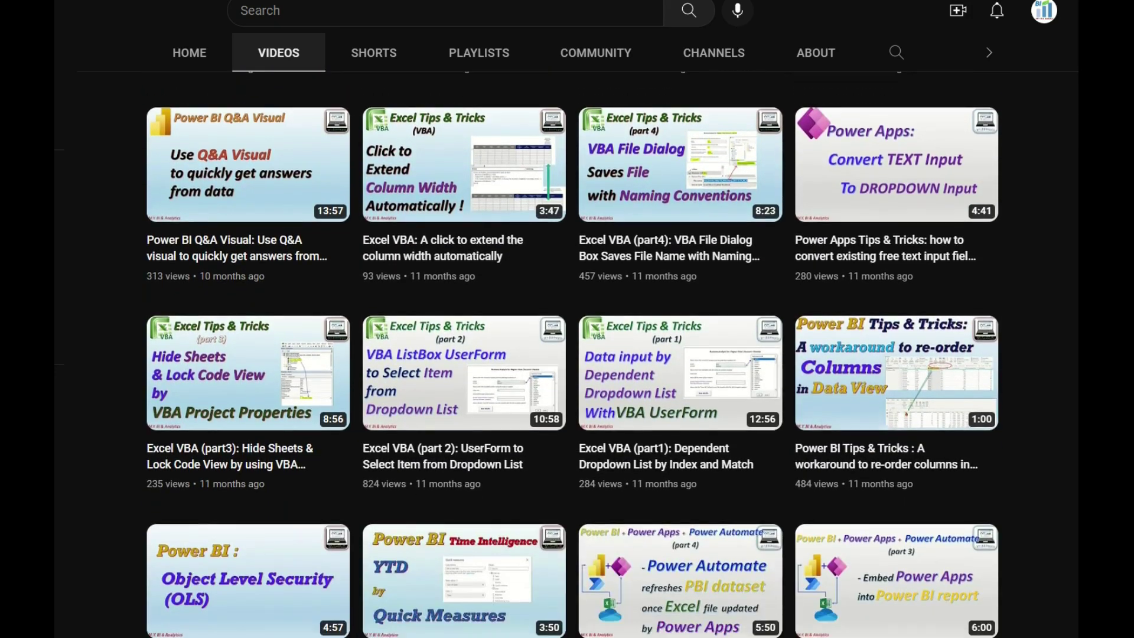
scroll(567, 354, down, 2)
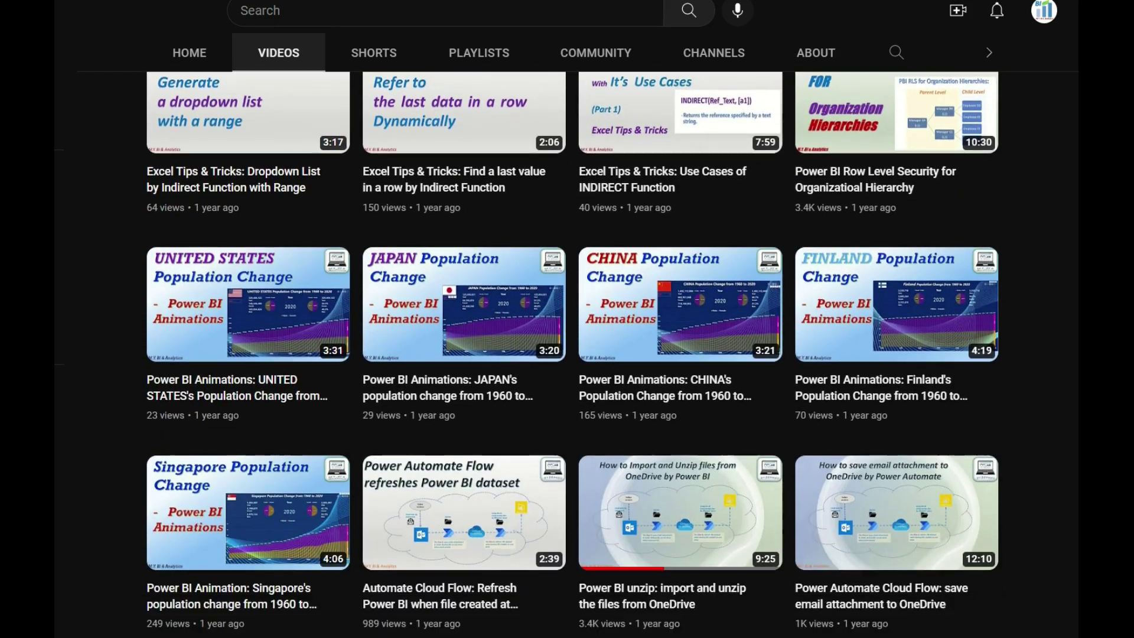
key(super+shift+s)
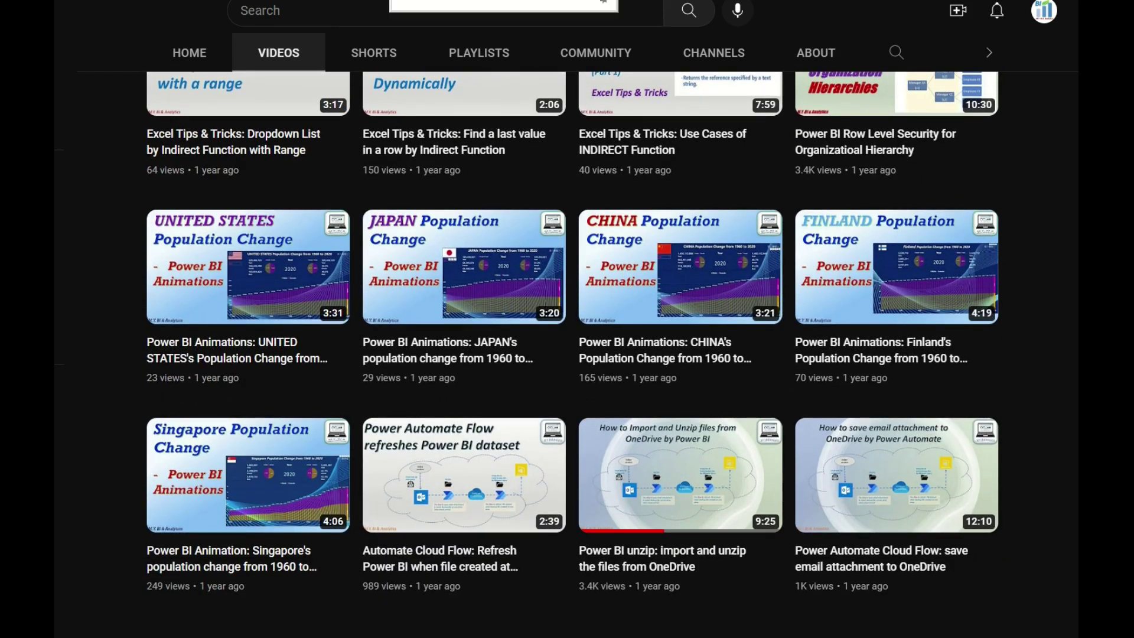